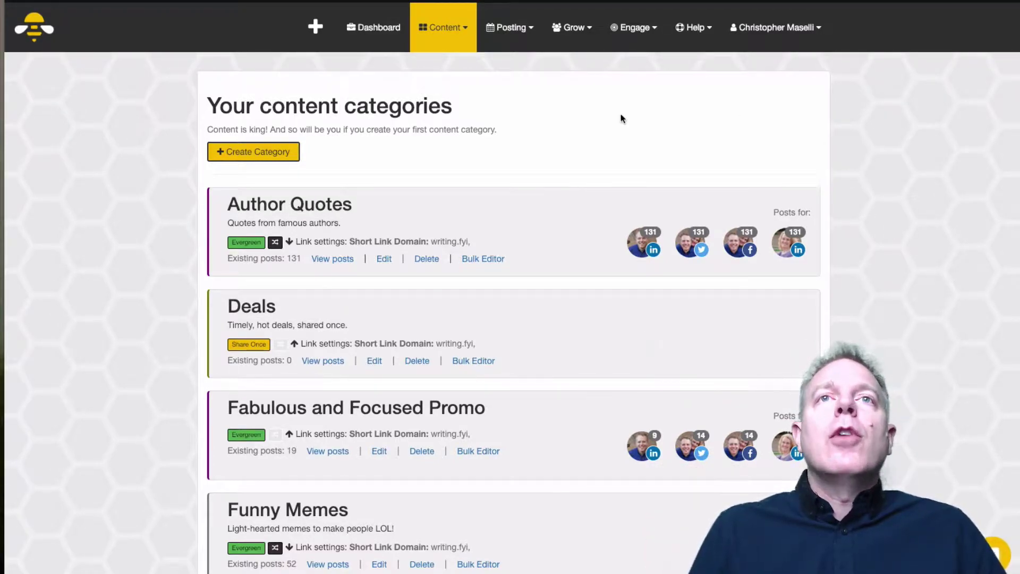
left_click(444, 41)
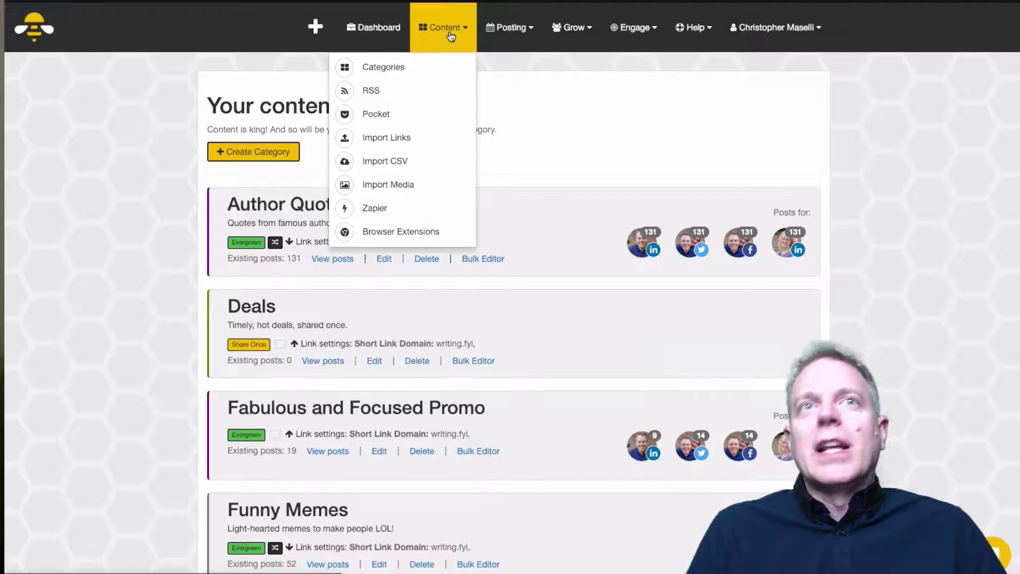
left_click(451, 38)
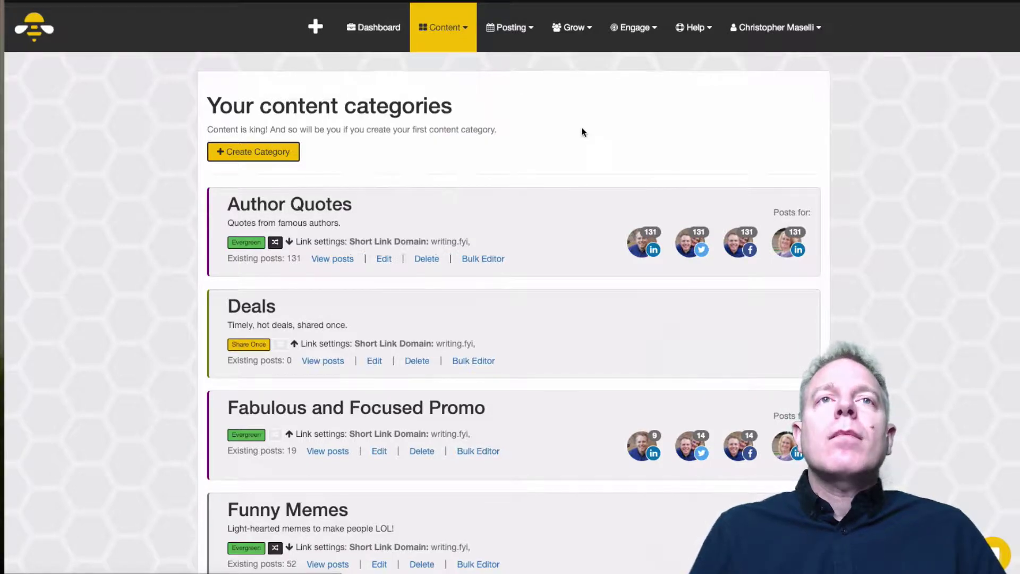
left_click(454, 45)
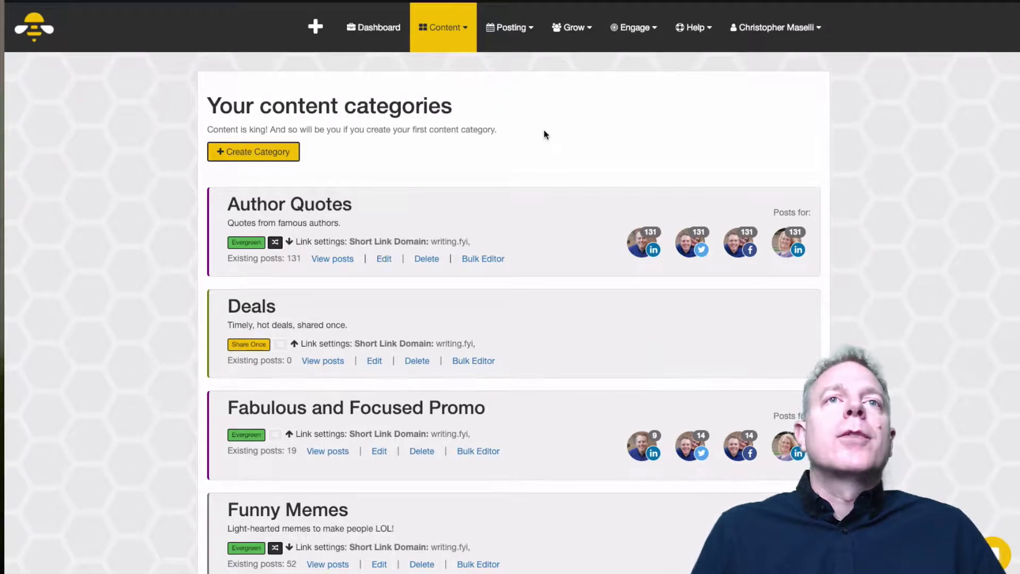
Check which social profiles the Author Quotes category posts to
scroll(513, 361, "down", 3)
scroll(513, 361, "up", 3)
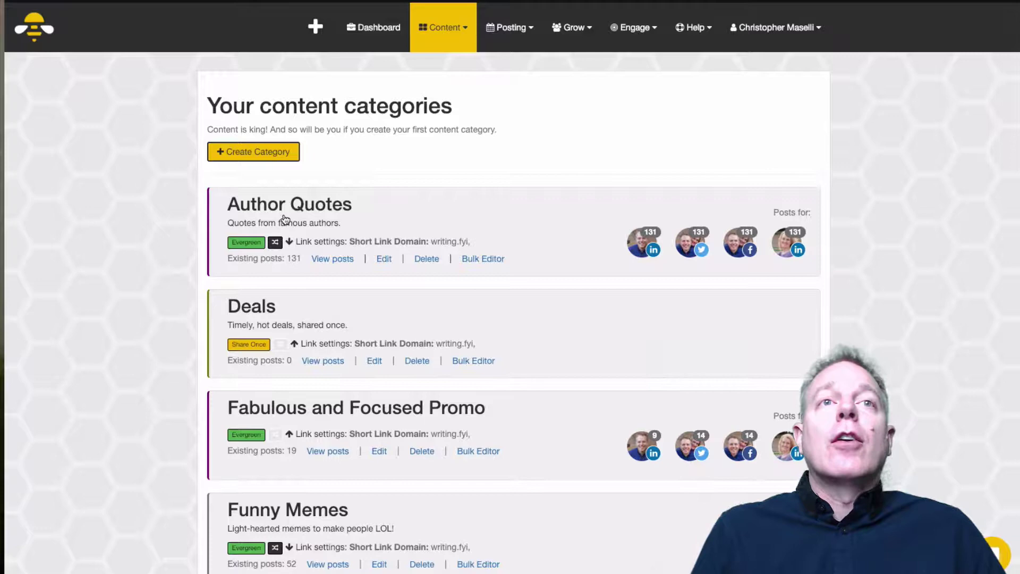
mouse_move(651, 237)
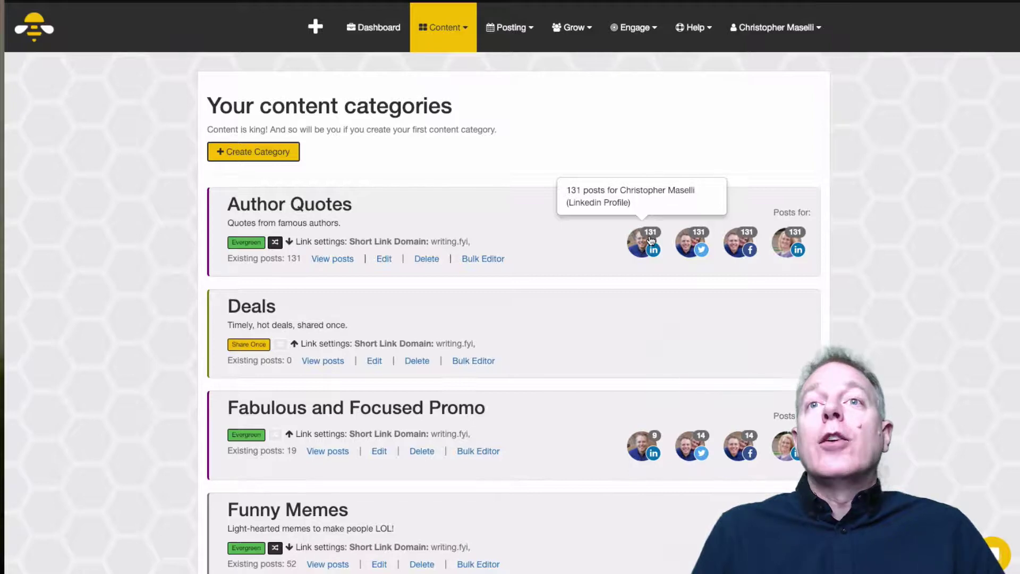
mouse_move(691, 242)
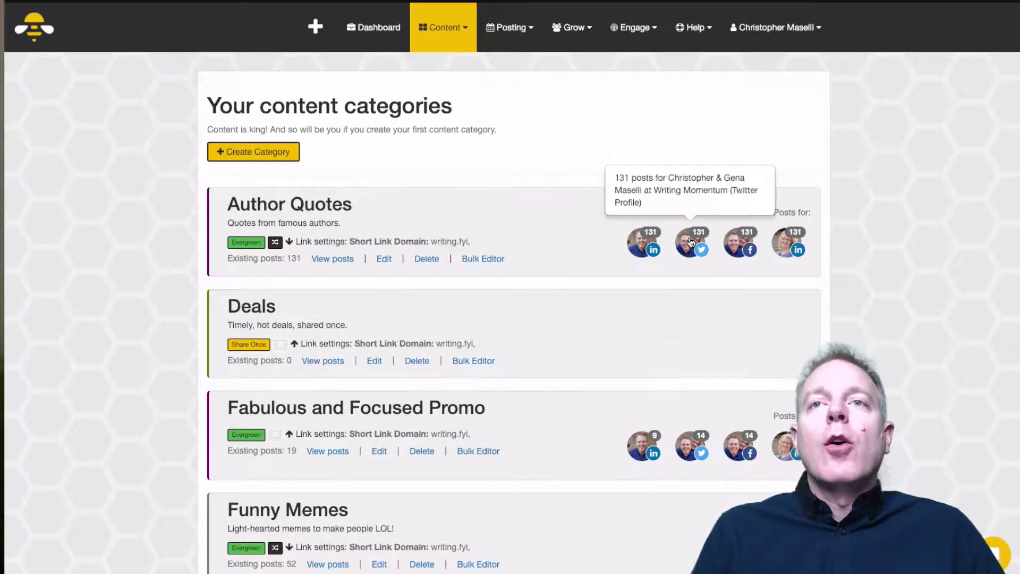
mouse_move(746, 241)
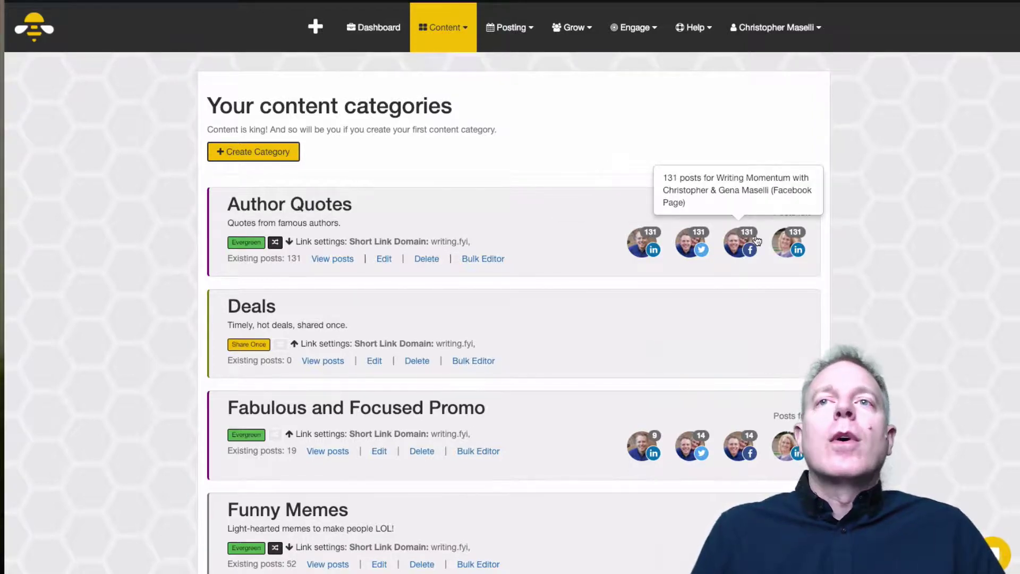
mouse_move(789, 244)
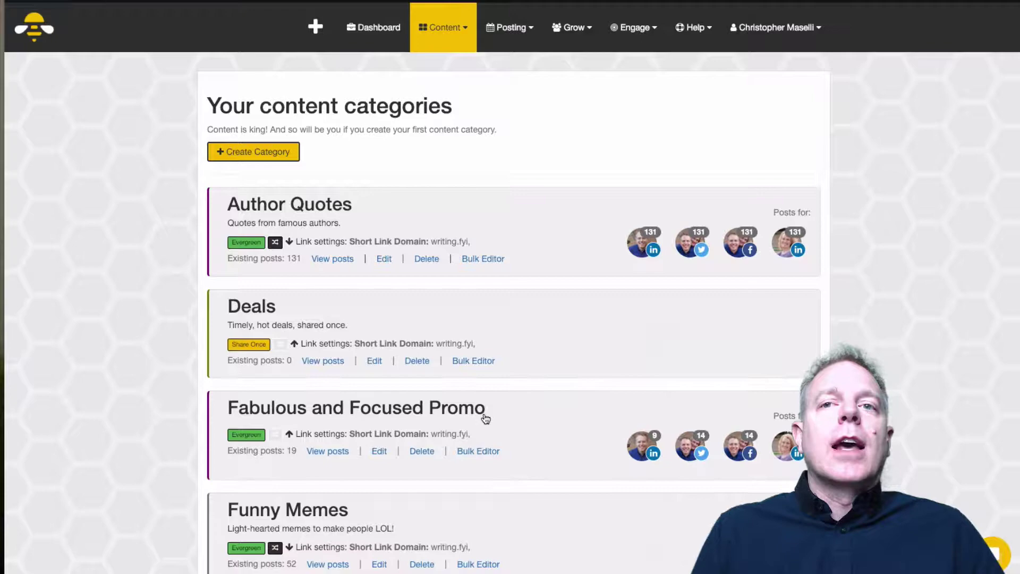
Look through the full list of content categories, from Author Quotes down to YouTube Videos
scroll(490, 433, "down", 8)
scroll(494, 435, "up", 8)
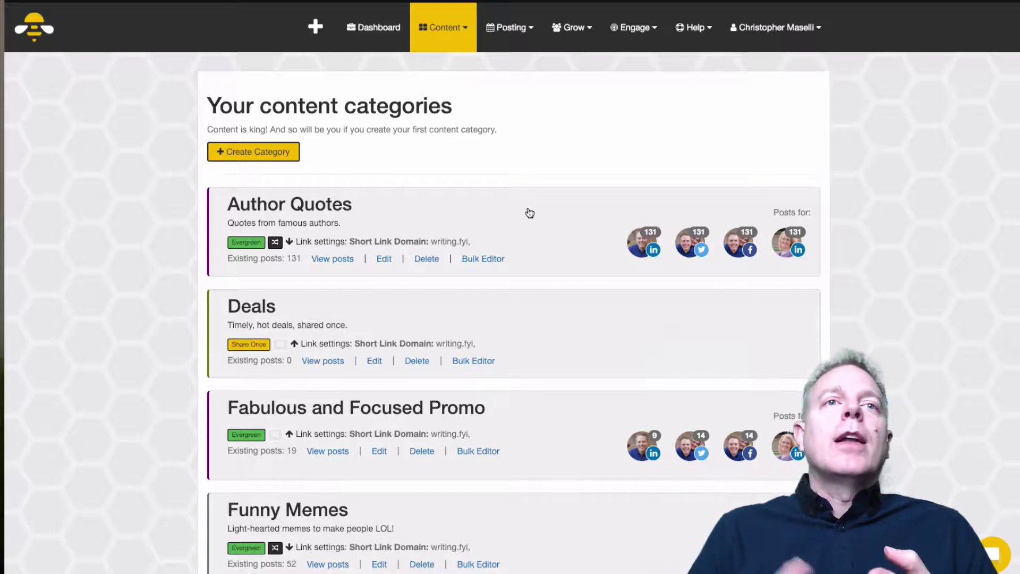
scroll(530, 212, "down", 8)
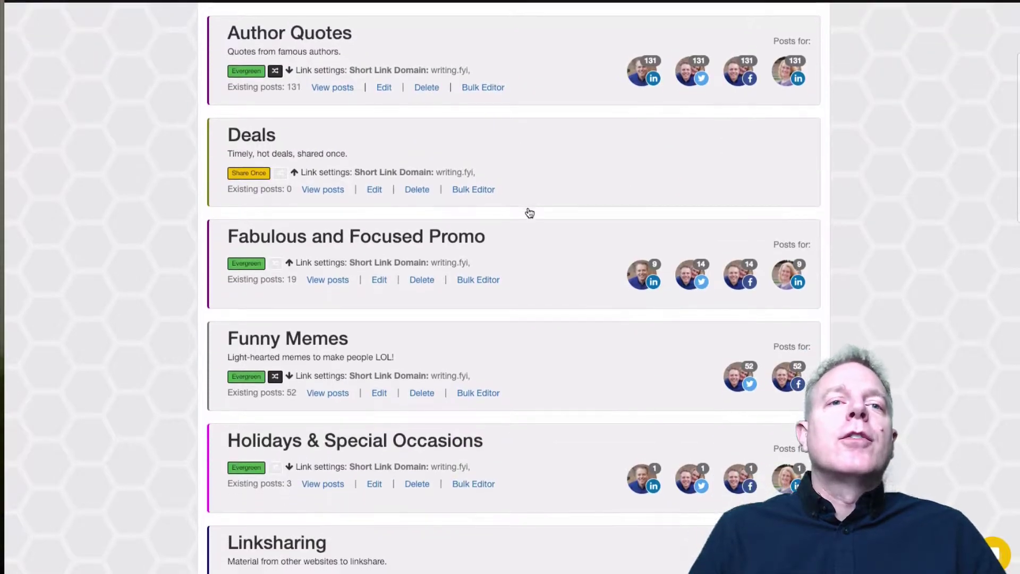
scroll(530, 212, "down", 4)
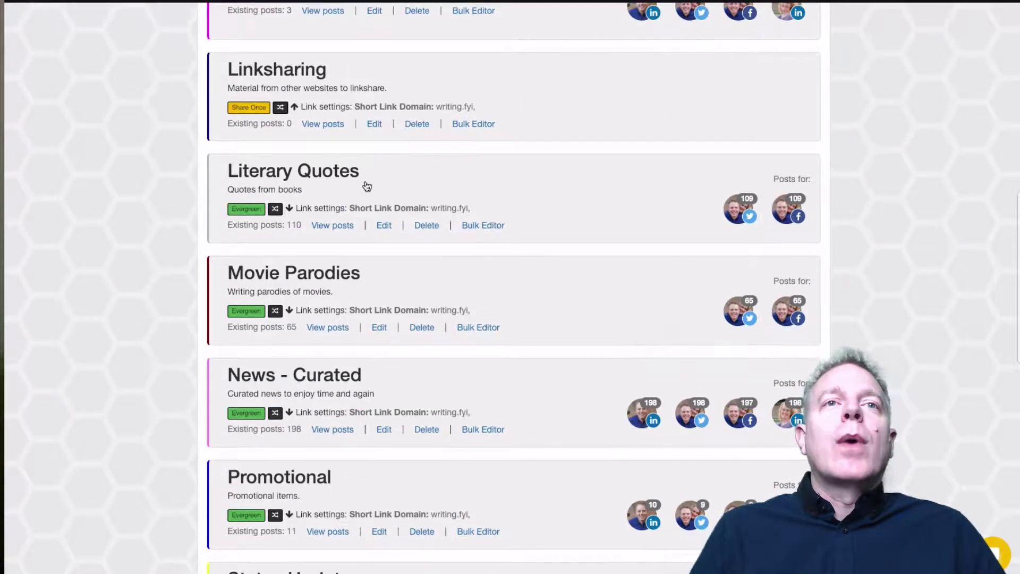
scroll(485, 269, "down", 8)
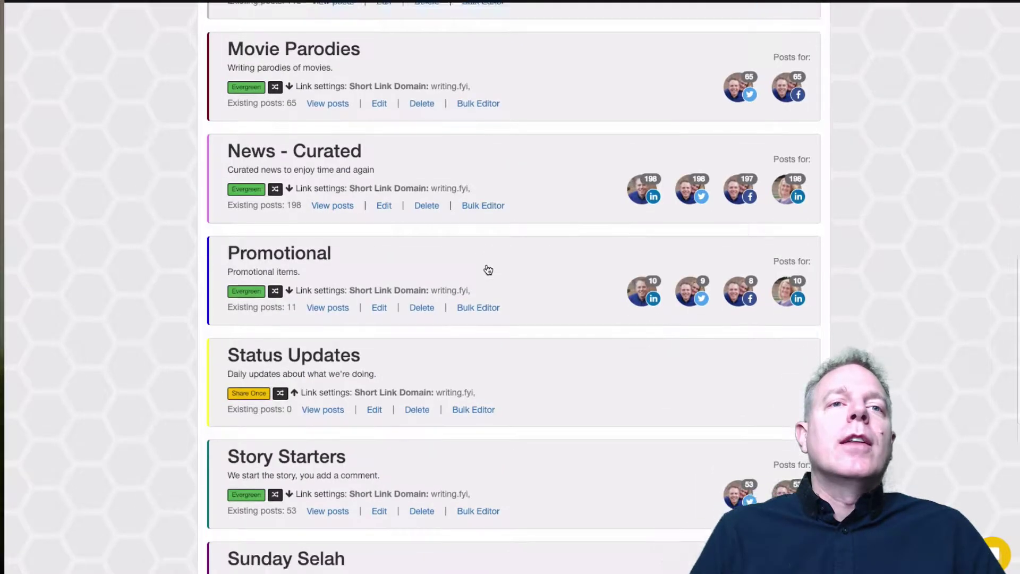
scroll(472, 273, "down", 4)
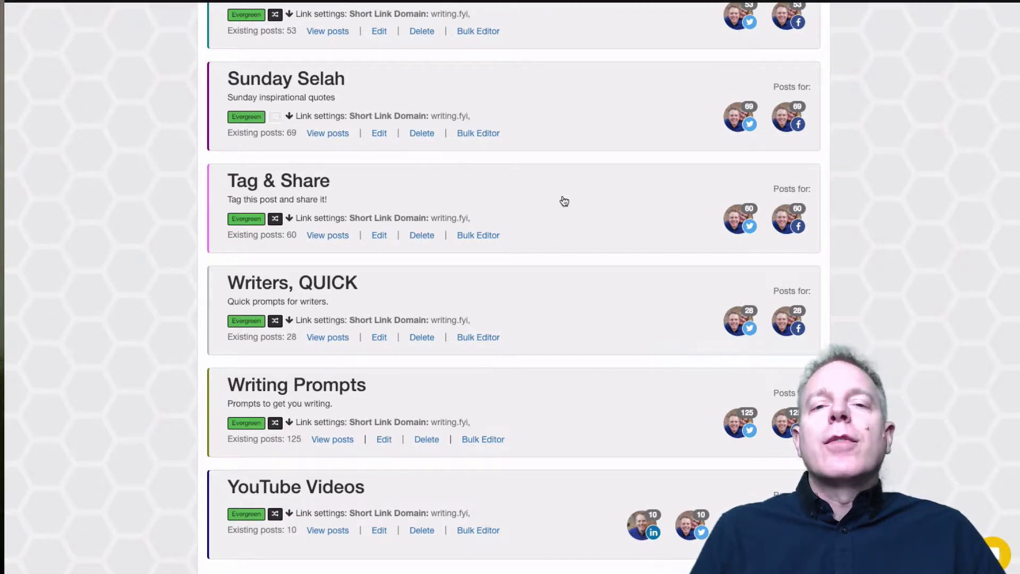
scroll(564, 201, "up", 15)
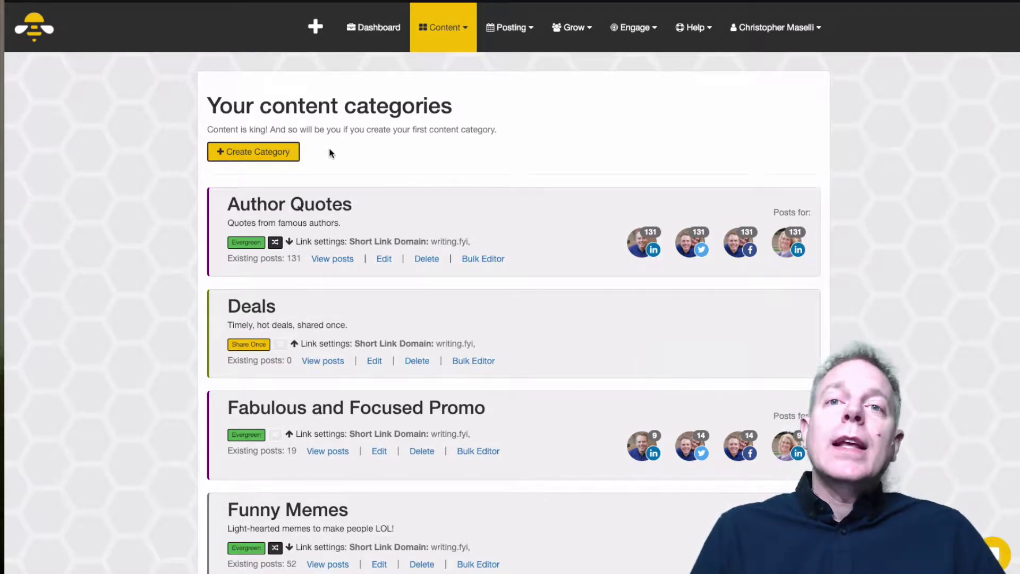
Fill in a new Evergreen category named "Author Quotes" with the description "Great quotes by authors."
left_click(278, 154)
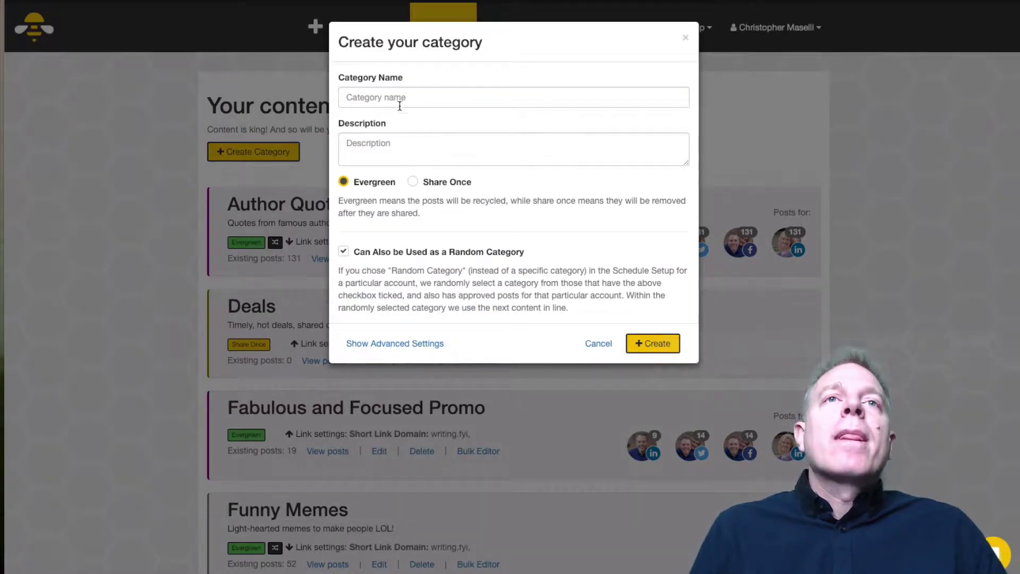
left_click(410, 99)
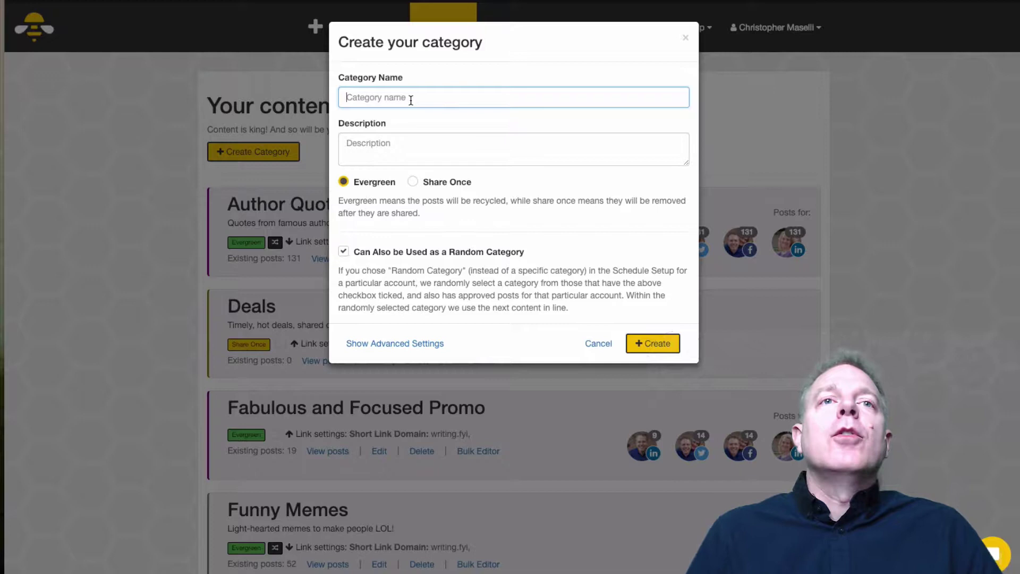
type("Author ")
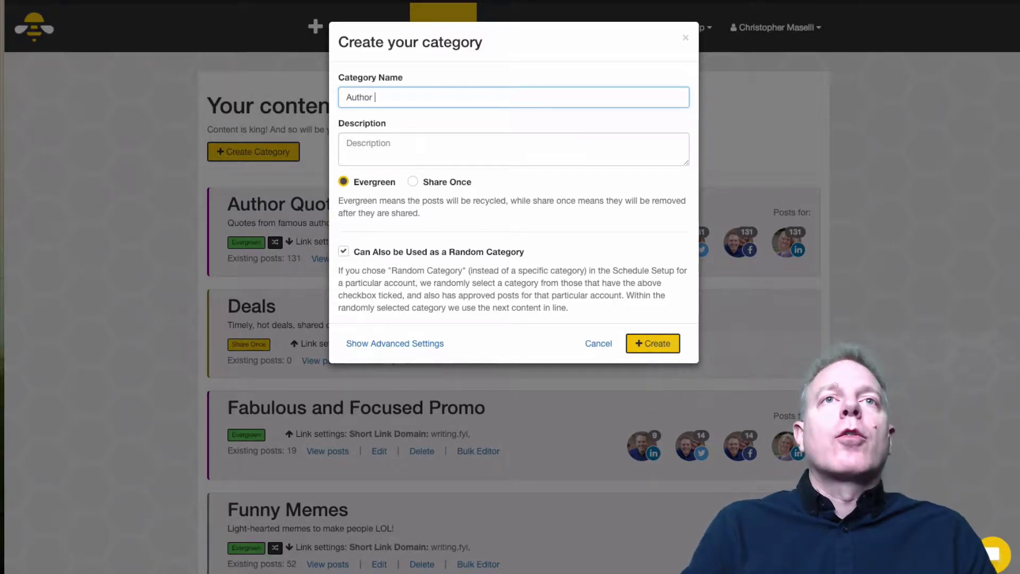
type("Quotes")
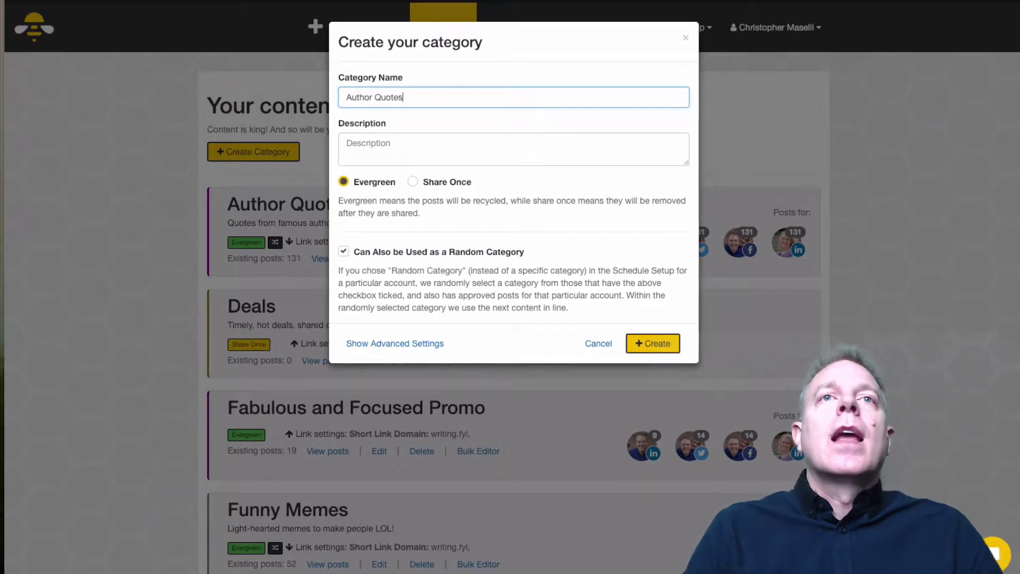
left_click(409, 141)
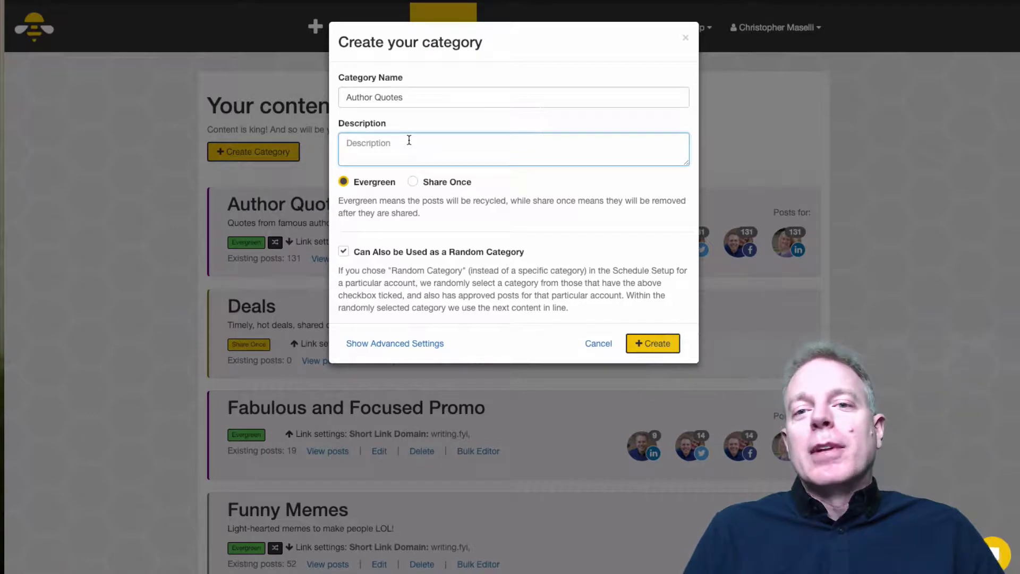
type("Great")
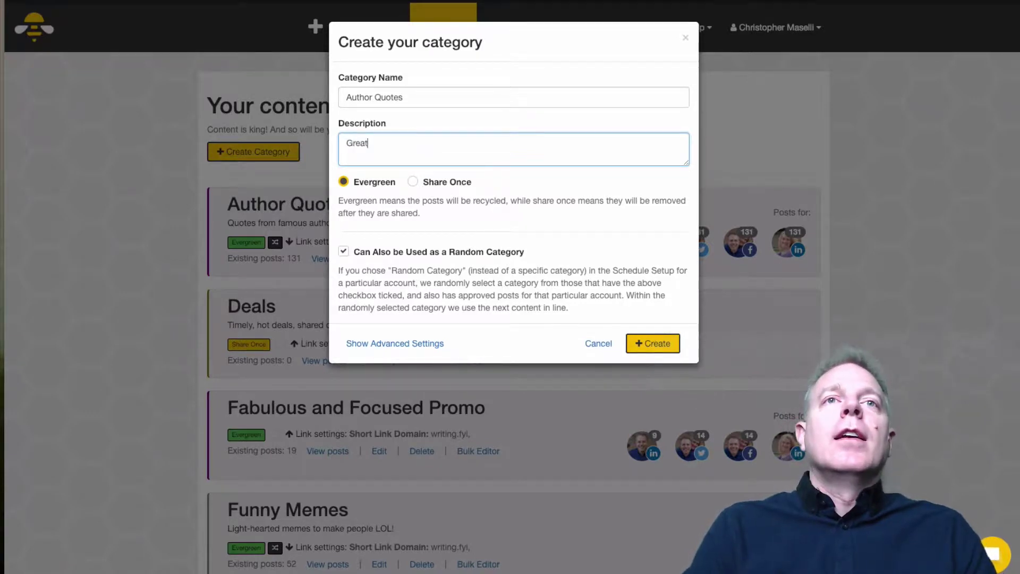
type(" quotes by authors.")
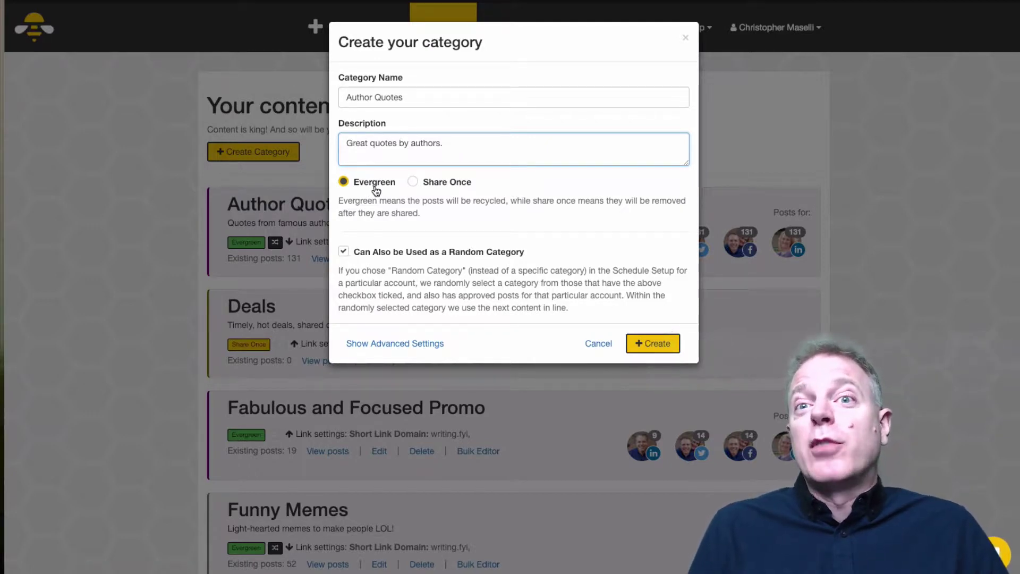
left_click(424, 184)
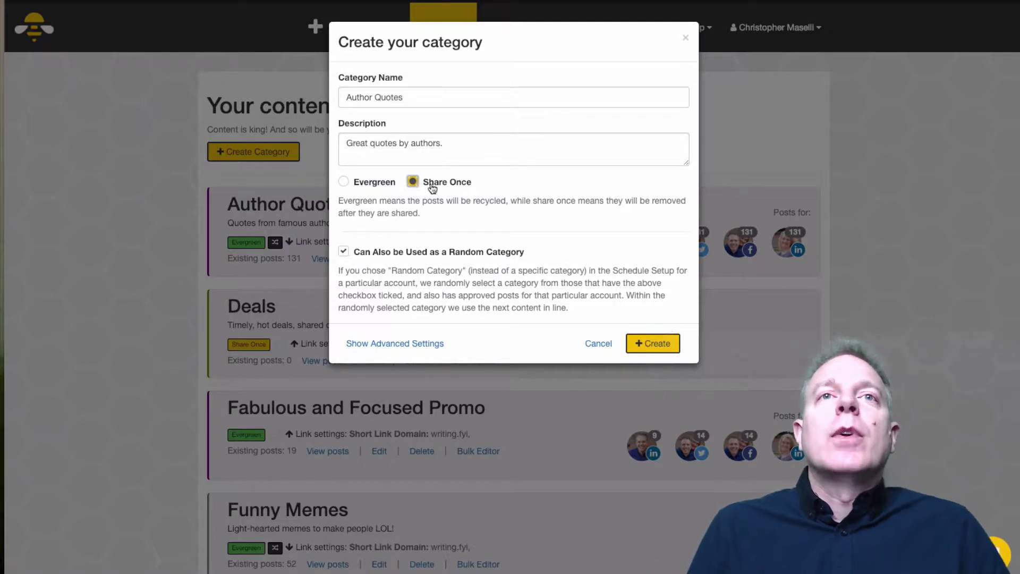
left_click(344, 182)
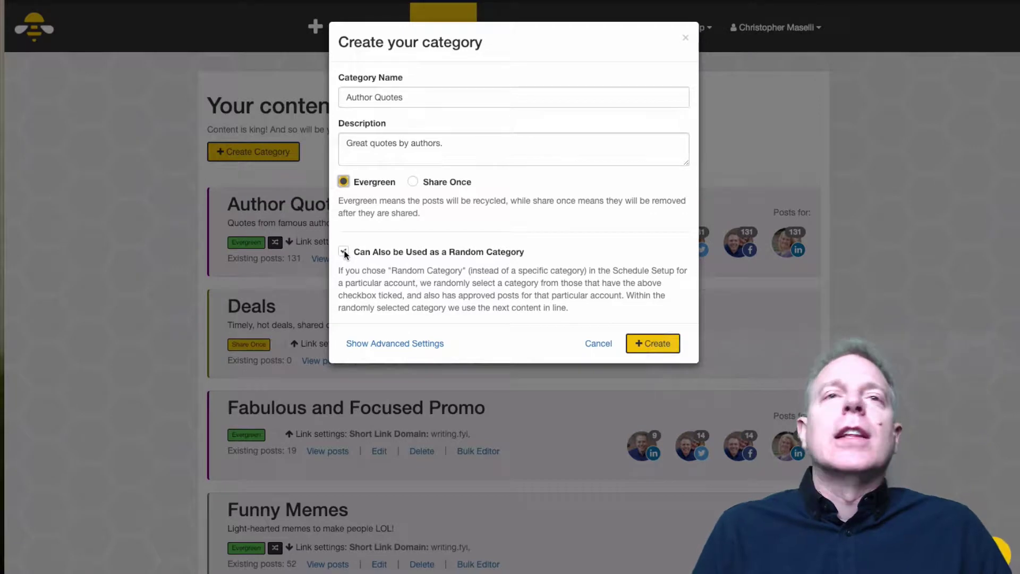
Review the advanced settings for the new category and cancel its creation
left_click(418, 344)
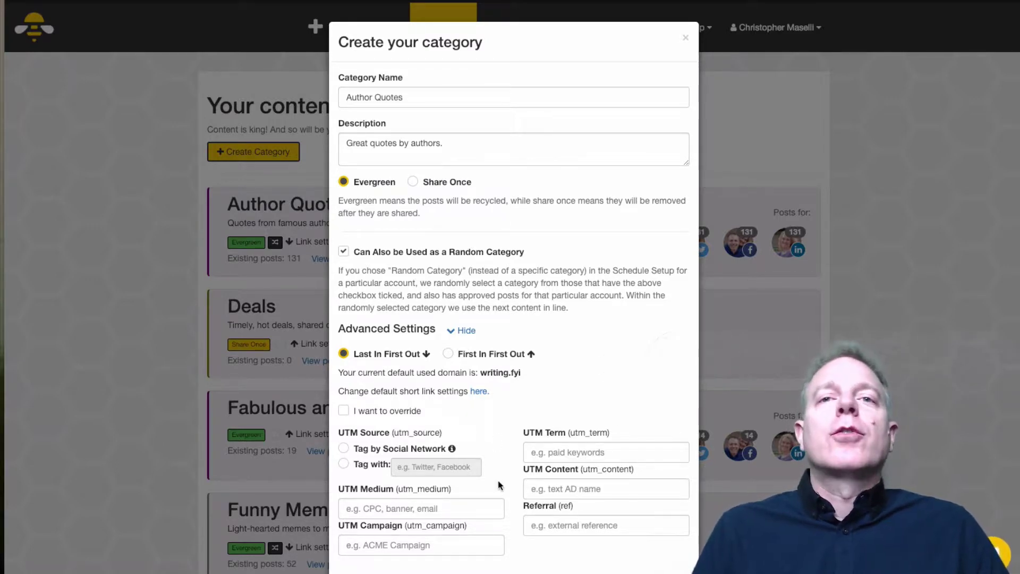
left_click(468, 331)
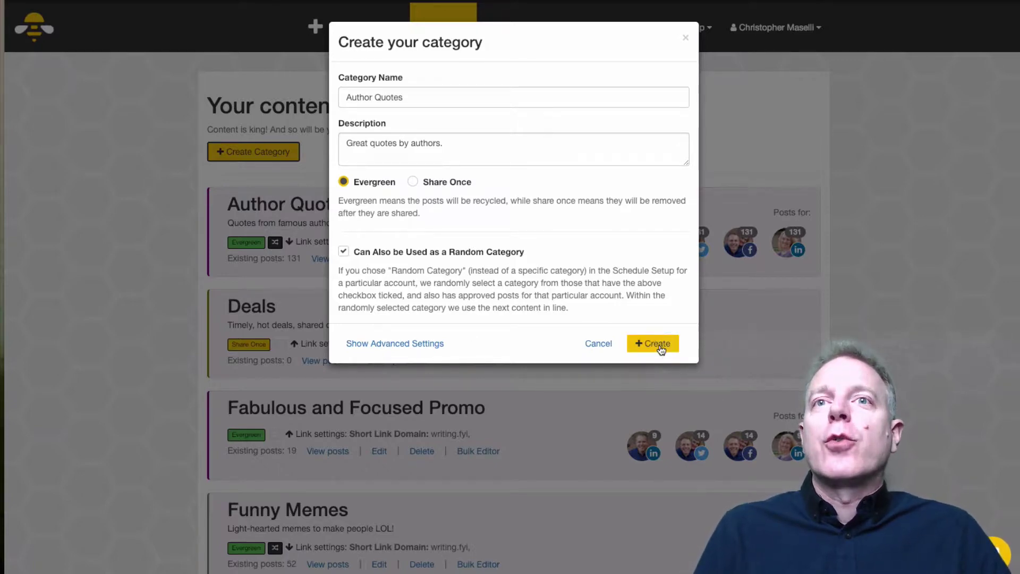
left_click(604, 346)
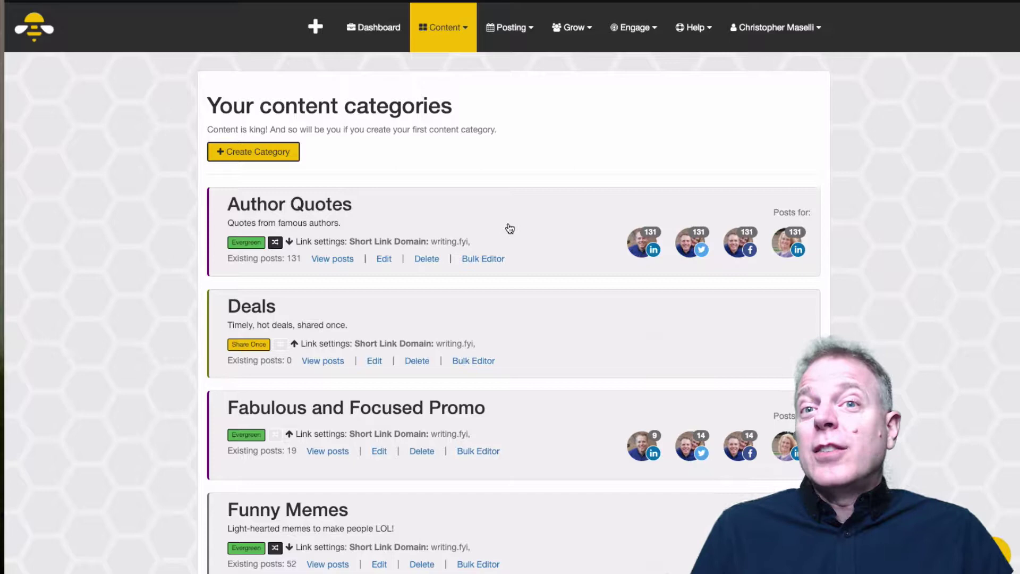
View the edit settings of the existing Author Quotes category and close them without saving
left_click(385, 261)
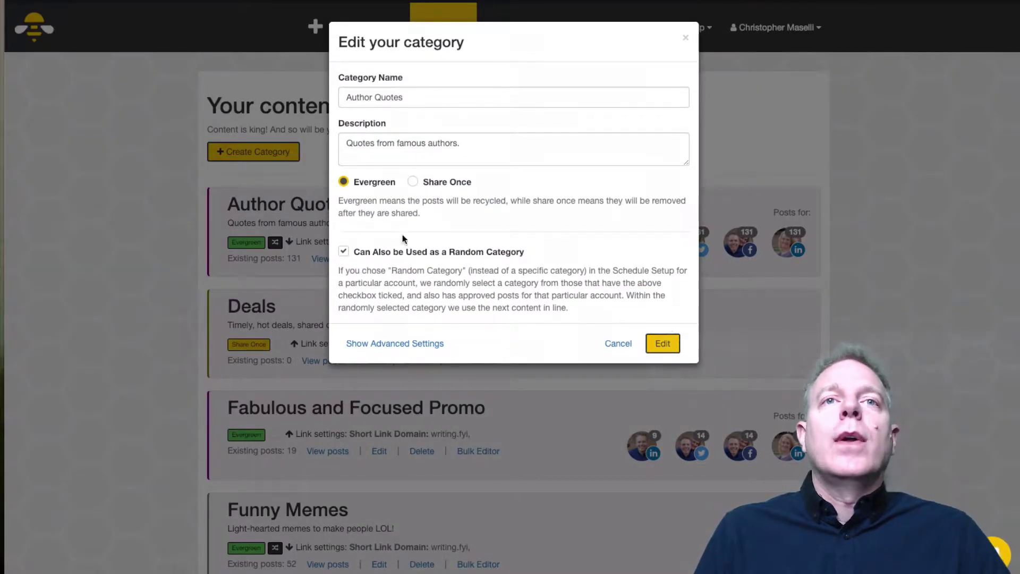
left_click(615, 347)
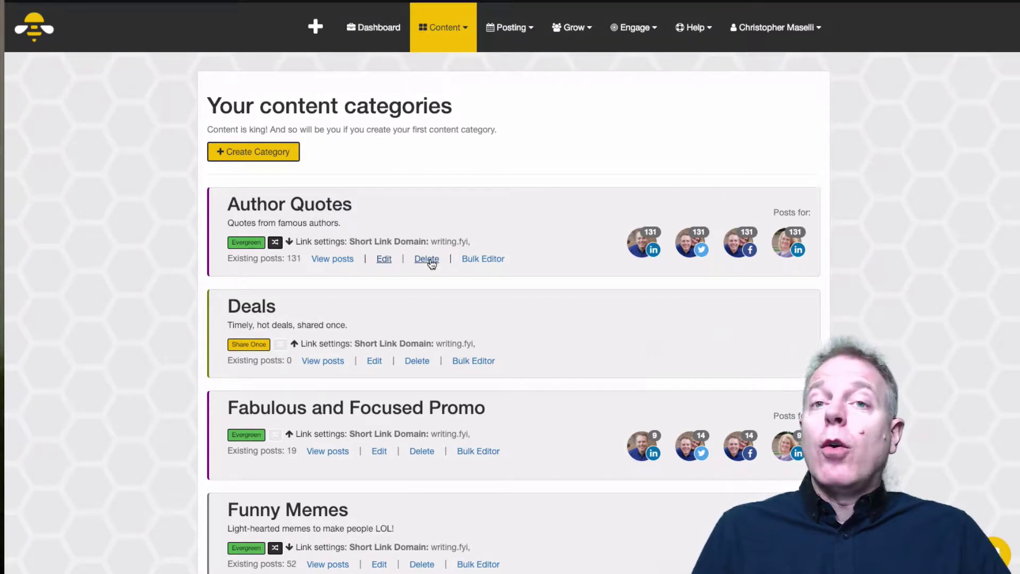
Open the bulk editor for the Author Quotes category and select all of its posts
left_click(493, 262)
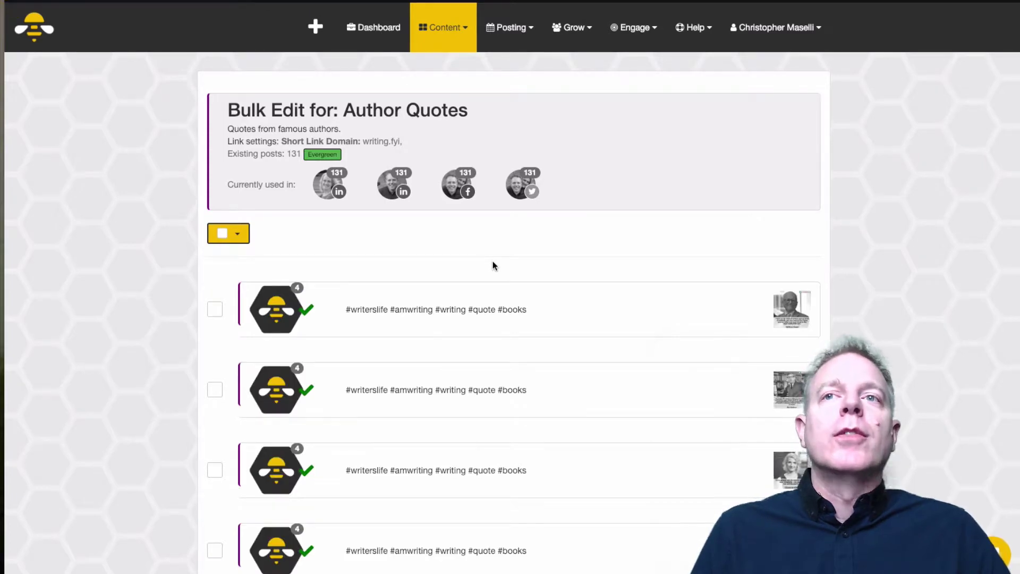
left_click(222, 233)
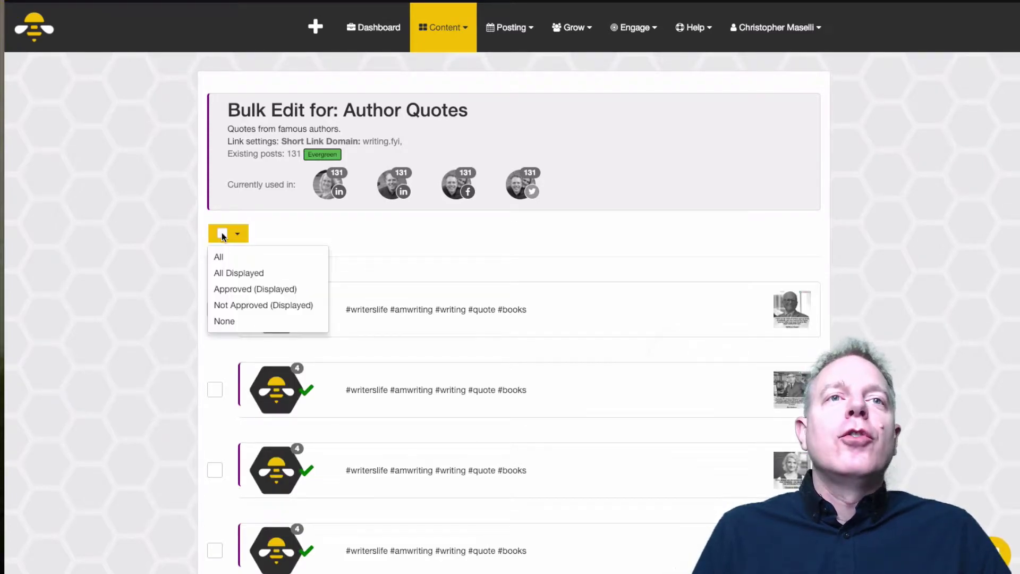
left_click(228, 262)
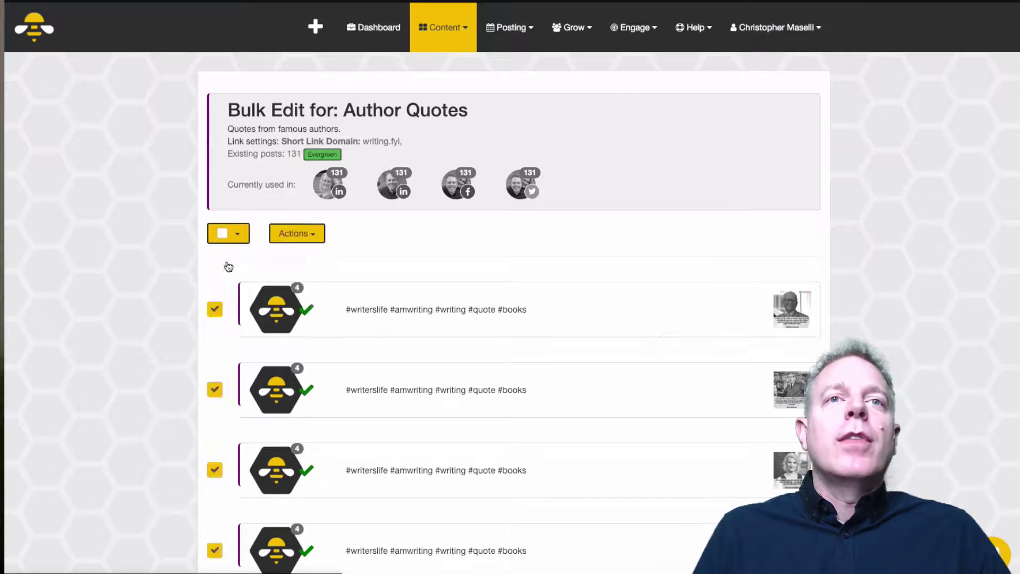
Review the bulk actions available for the selected posts and the social profiles the category is used in
left_click(315, 239)
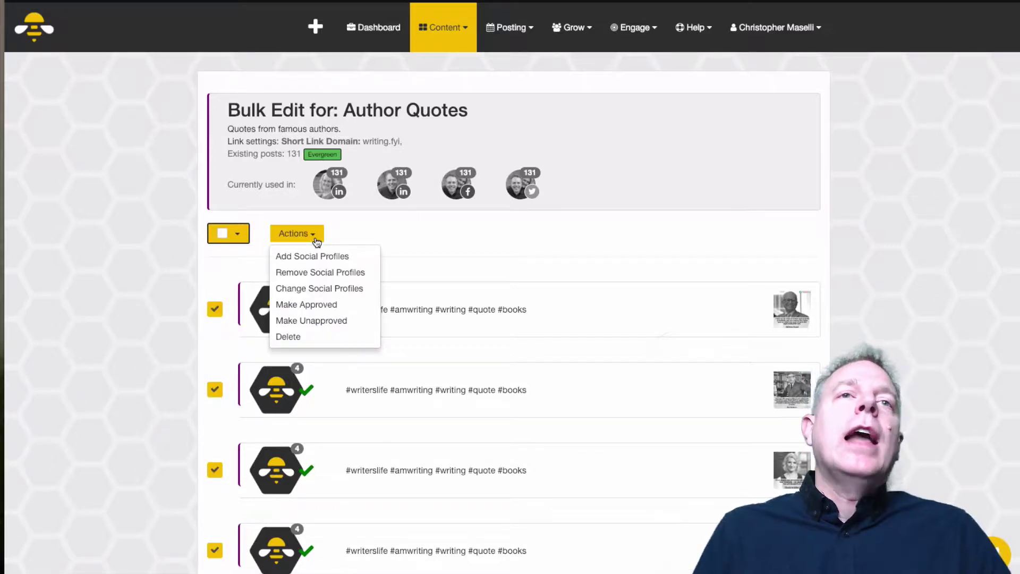
mouse_move(520, 196)
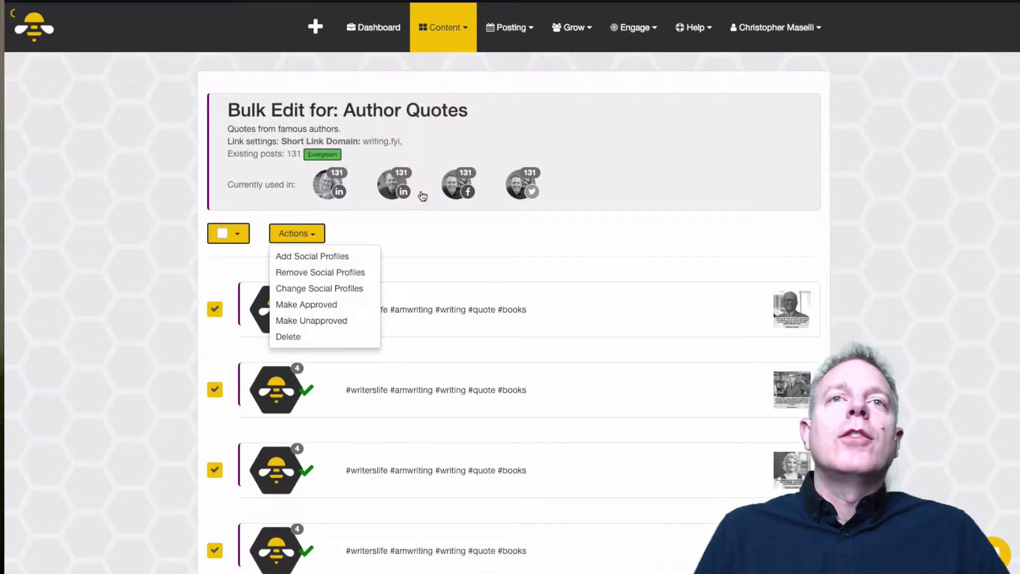
mouse_move(447, 201)
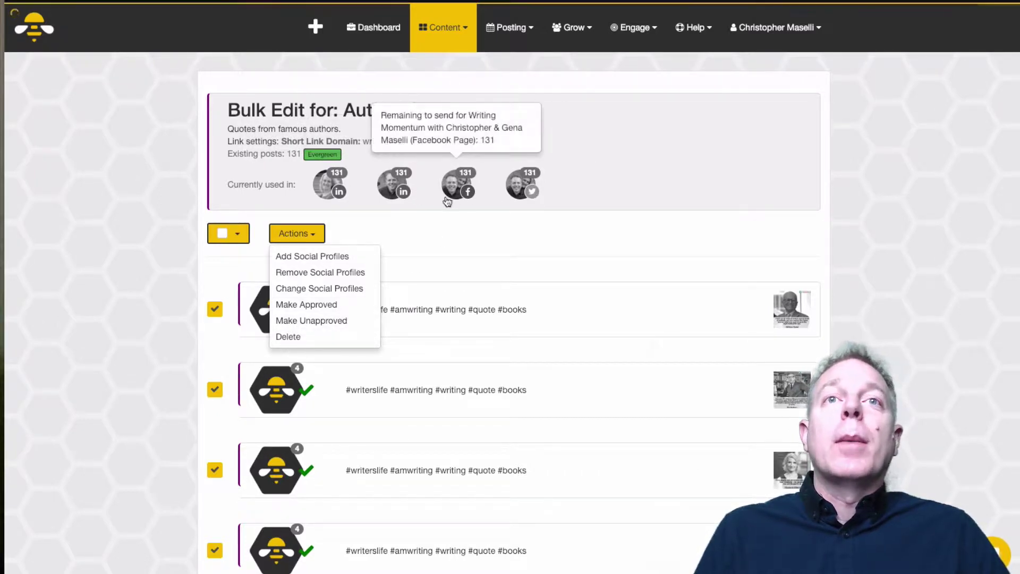
left_click(456, 260)
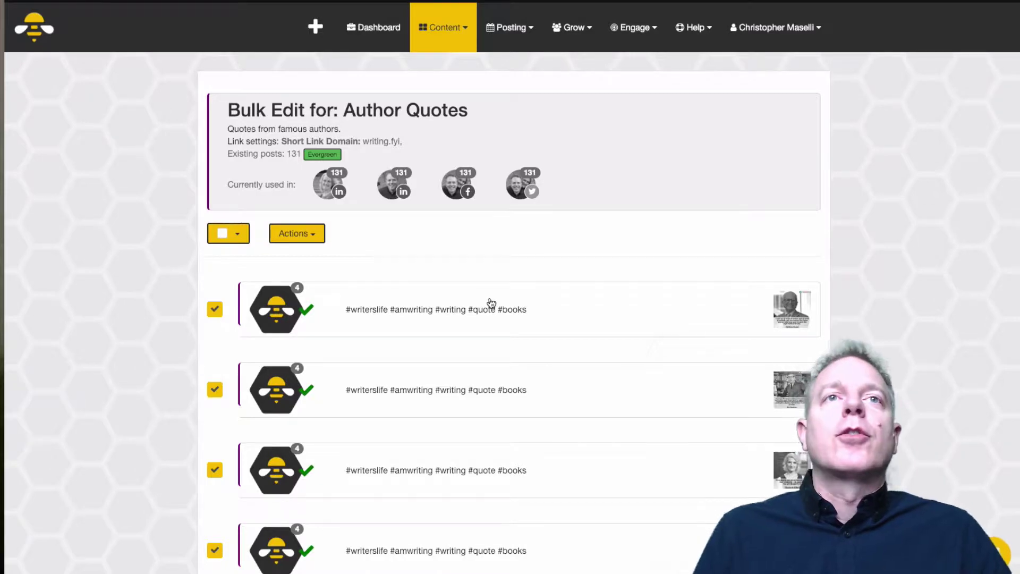
View the Author Quotes category's posts, open the first post for editing and review its profile, text, image, scheduling and expiry options
scroll(489, 302, "down", 2)
scroll(487, 266, "up", 2)
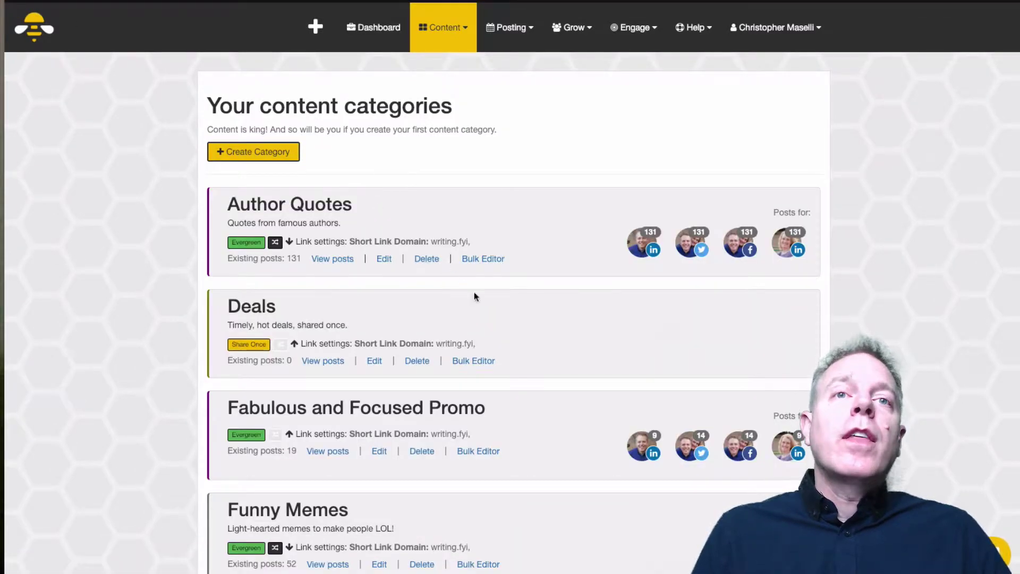
left_click(330, 260)
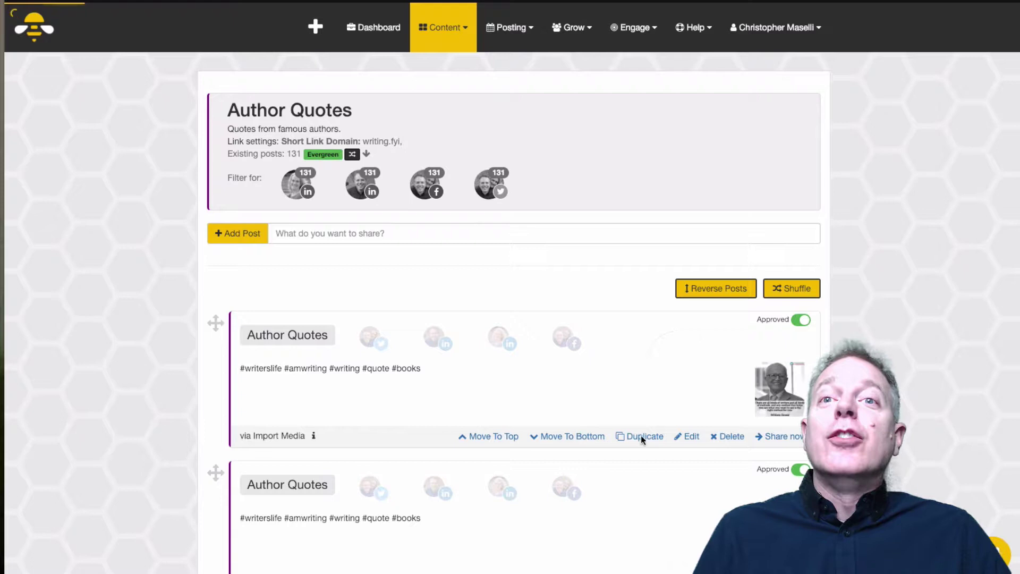
left_click(691, 436)
scroll(692, 439, "down", 1)
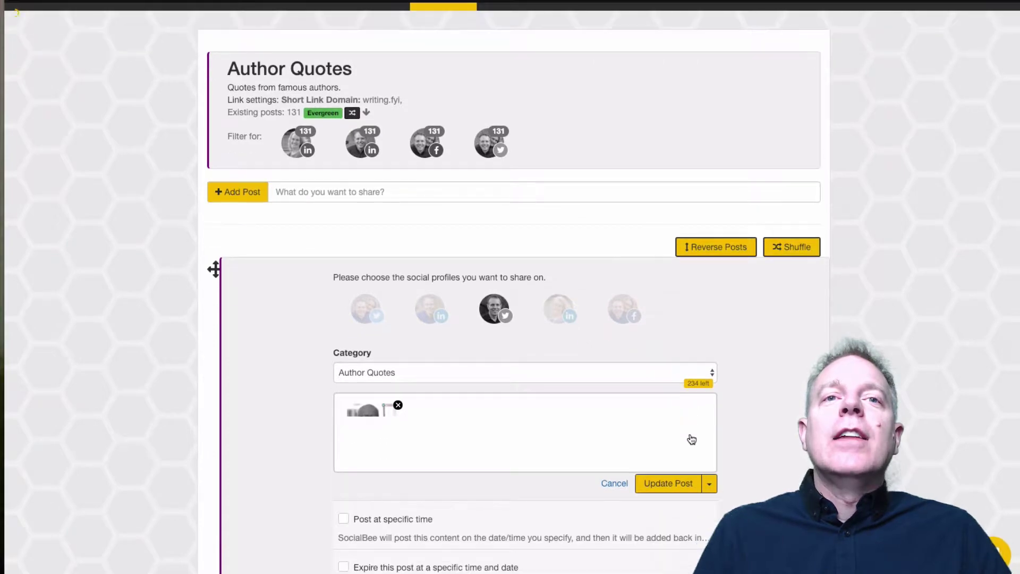
scroll(692, 439, "down", 2)
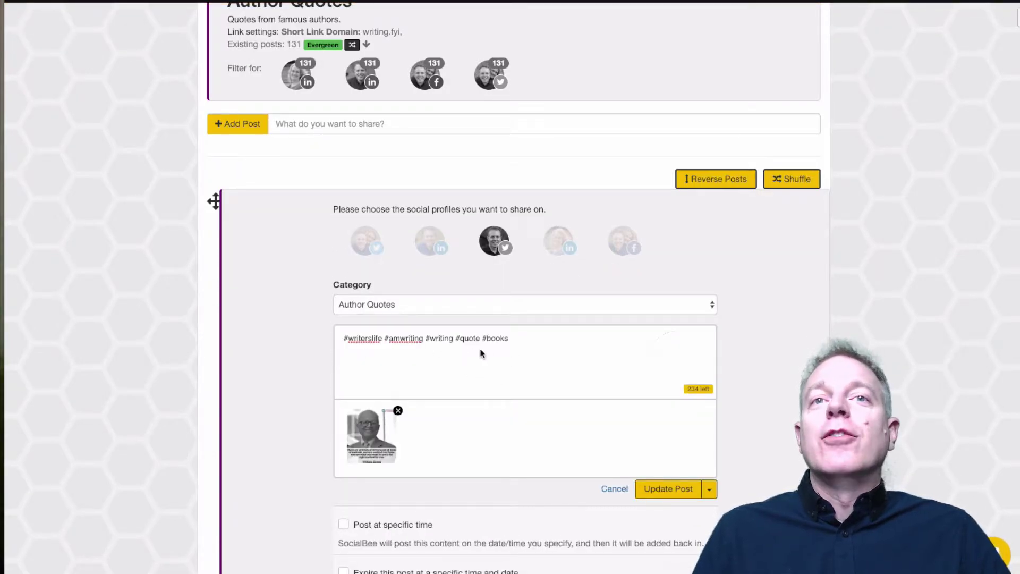
scroll(808, 372, "down", 3)
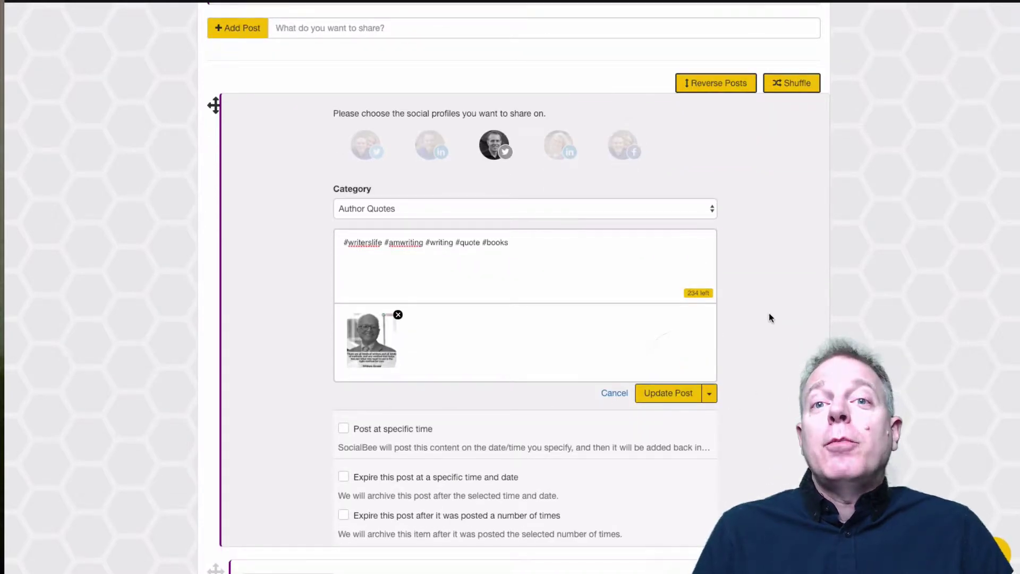
scroll(754, 296, "up", 3)
scroll(754, 295, "up", 2)
scroll(755, 296, "down", 7)
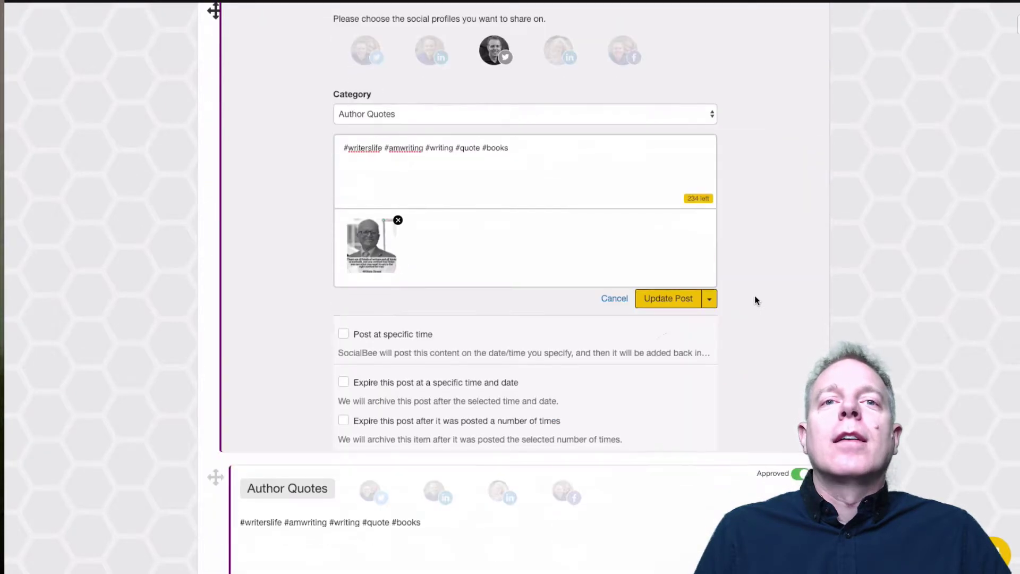
scroll(755, 300, "up", 6)
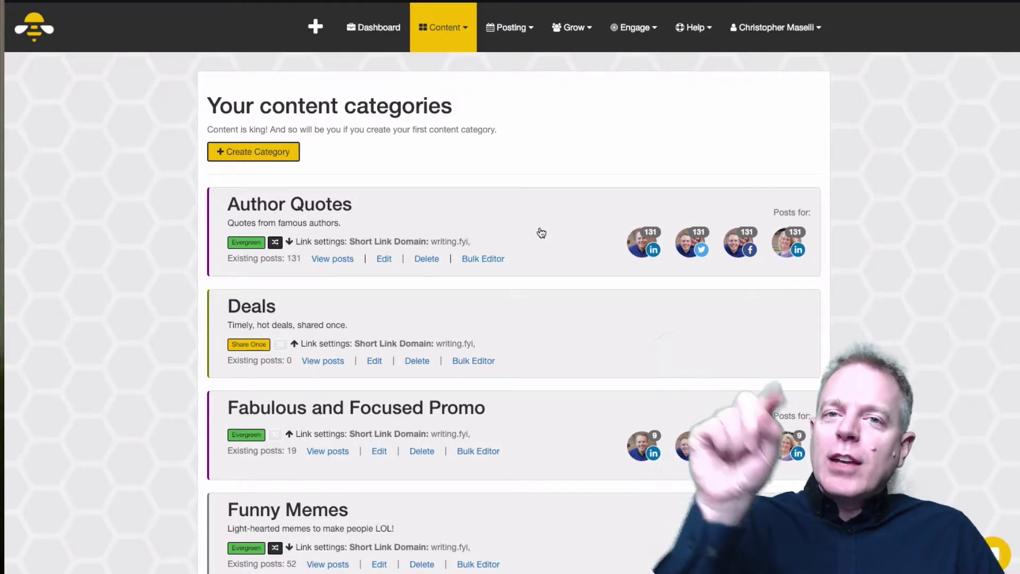
Start a new post and assign it to the Author Quotes category
left_click(317, 32)
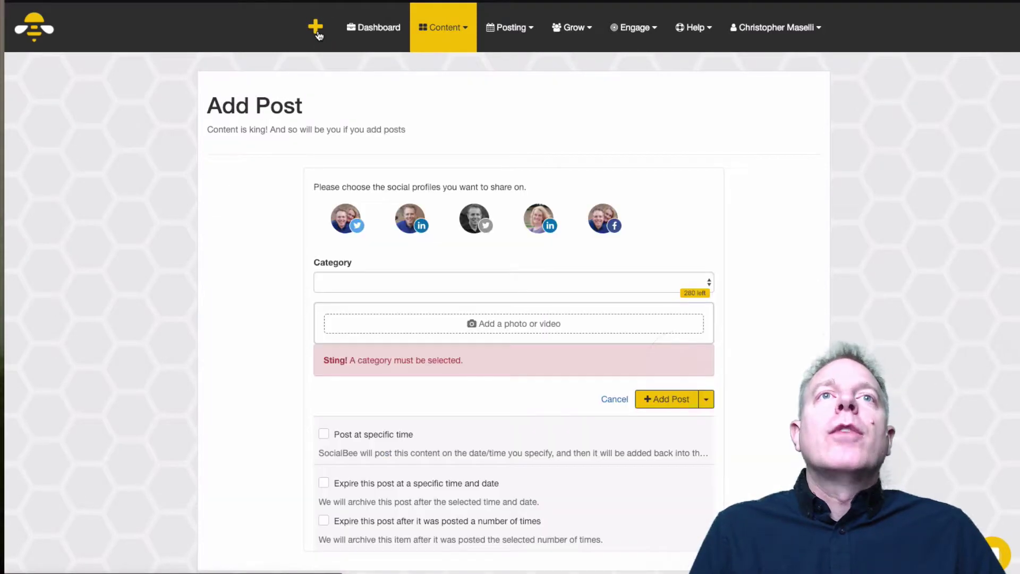
left_click(403, 285)
left_click(396, 246)
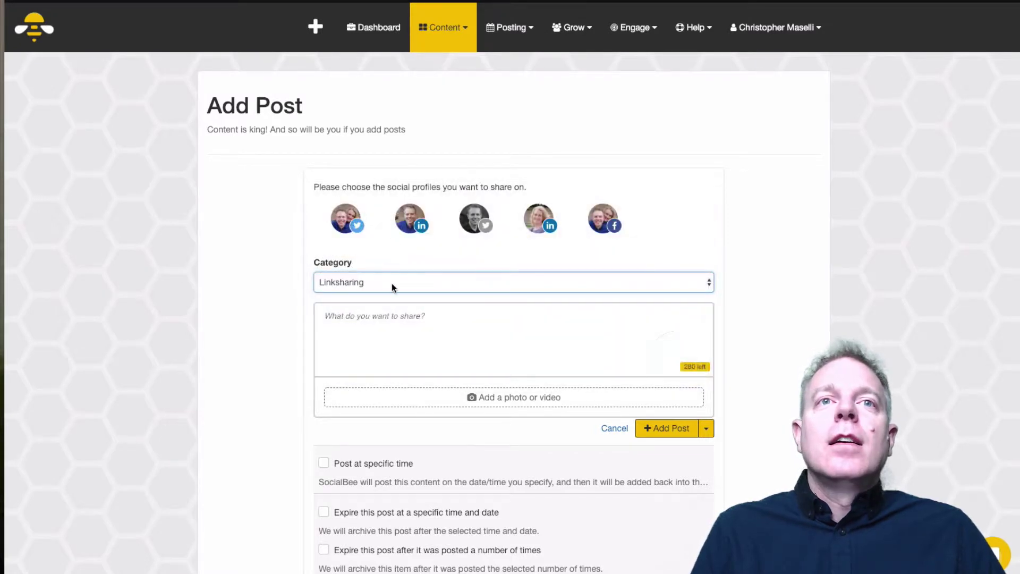
left_click(390, 283)
left_click(377, 226)
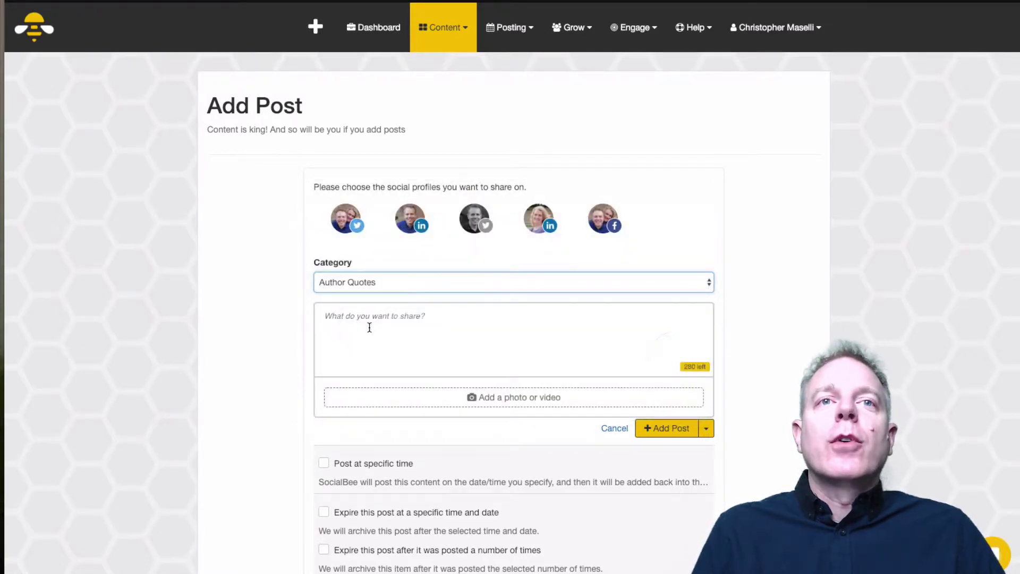
left_click(395, 320)
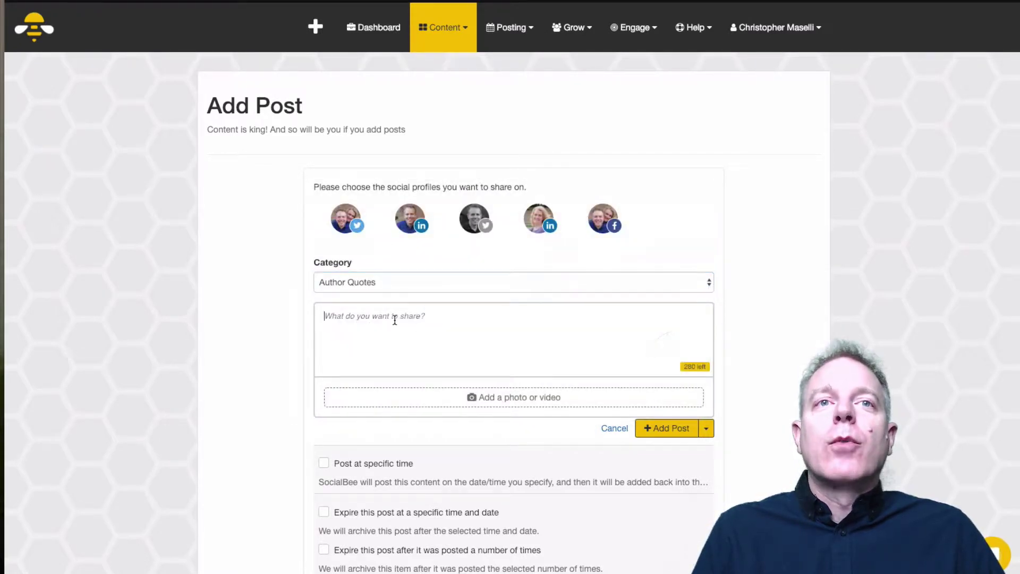
Look at the photo or video file chooser, close it without choosing a file and cancel the new post
left_click(503, 401)
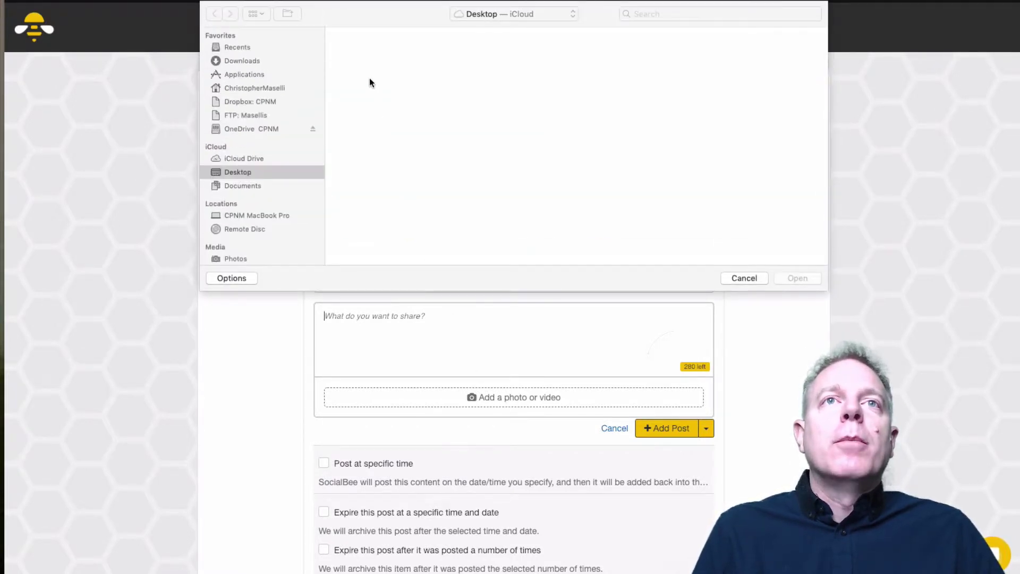
left_click(740, 277)
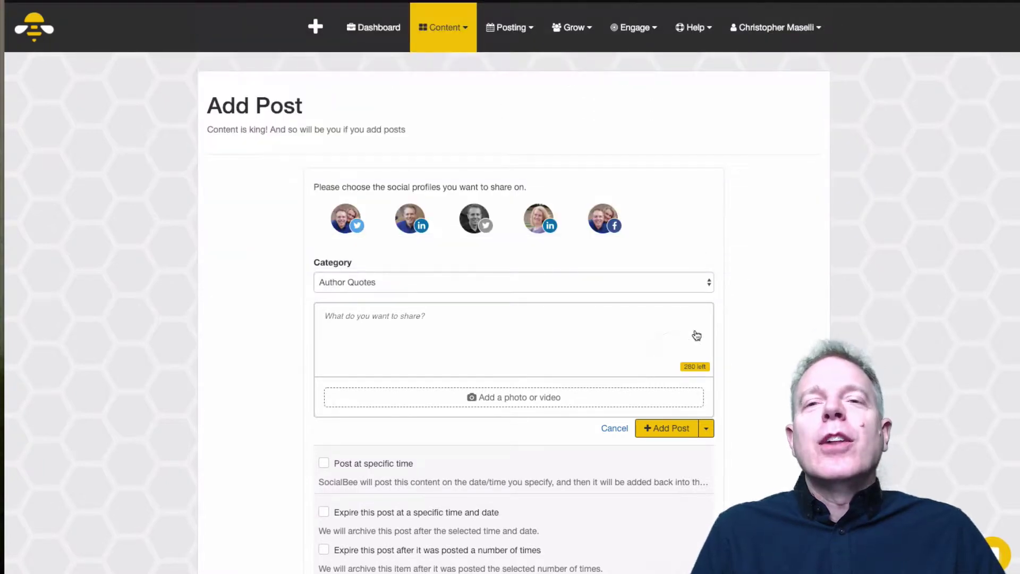
left_click(611, 429)
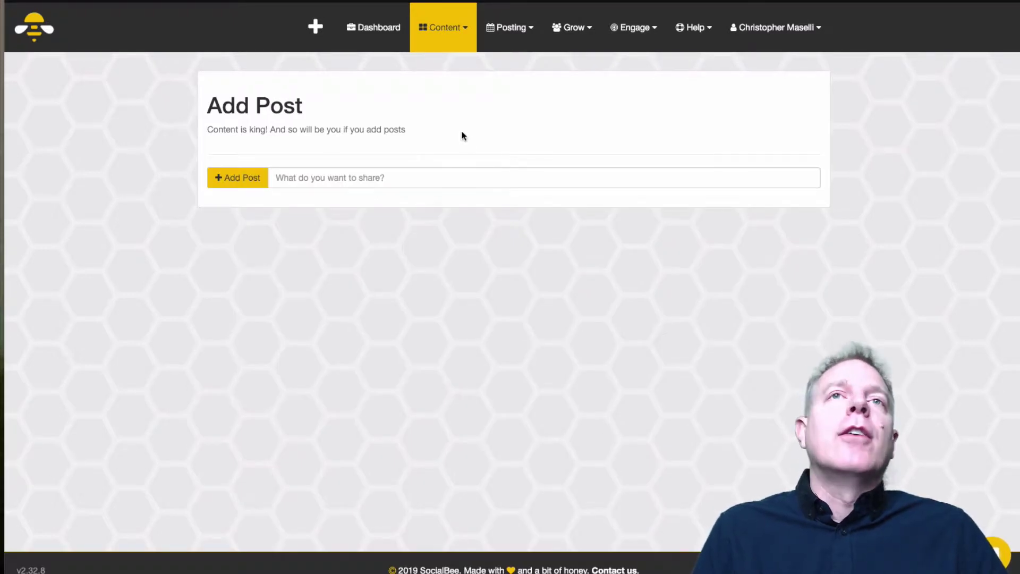
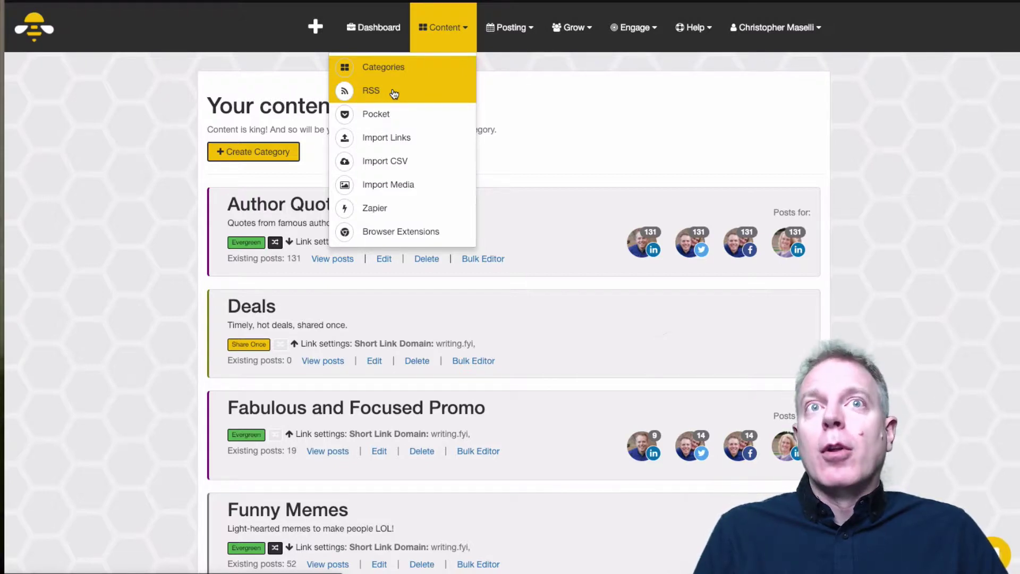
Start adding an RSS feed, set its category to Author Quotes and cancel without creating it
left_click(393, 94)
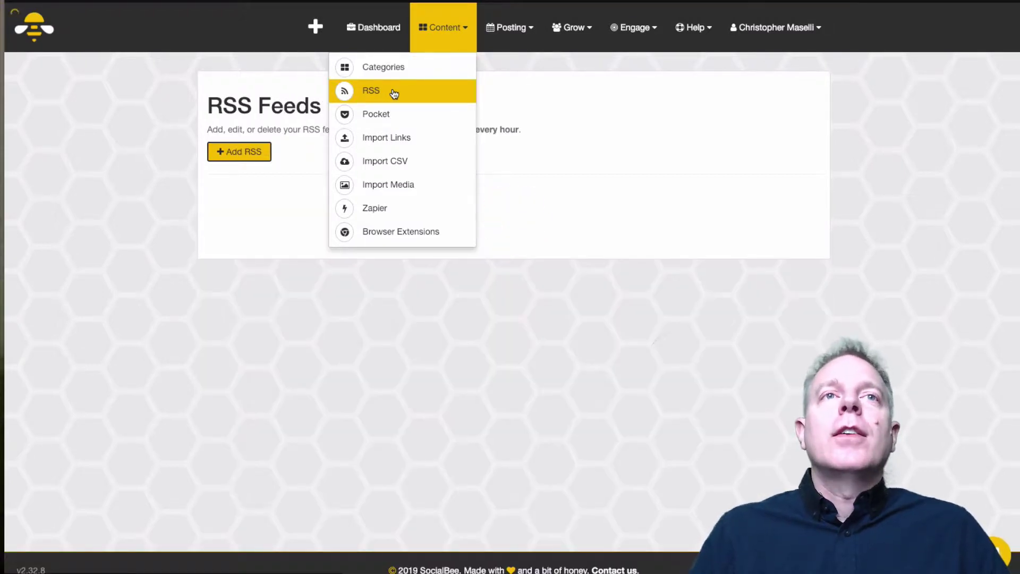
left_click(256, 156)
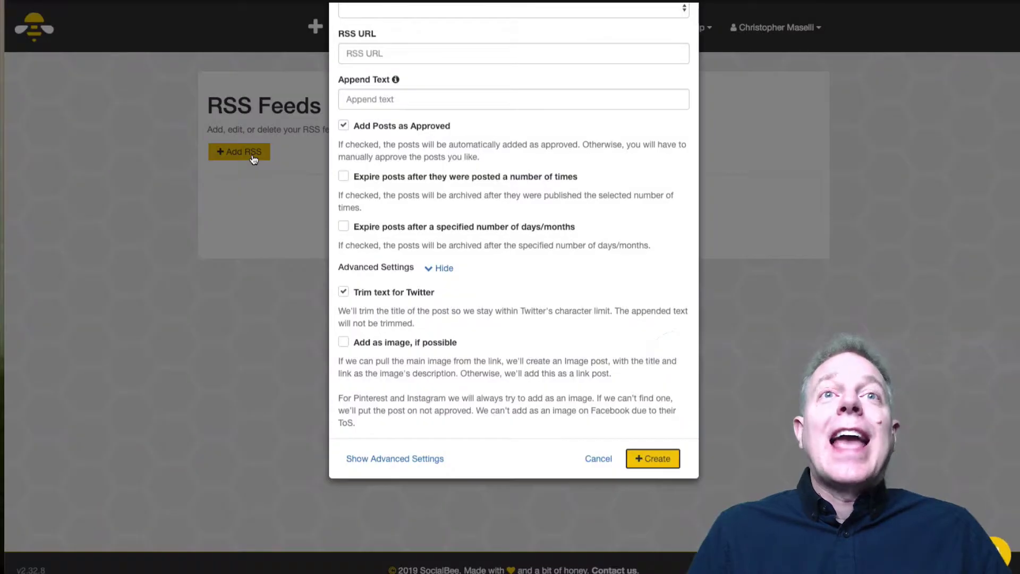
left_click(381, 207)
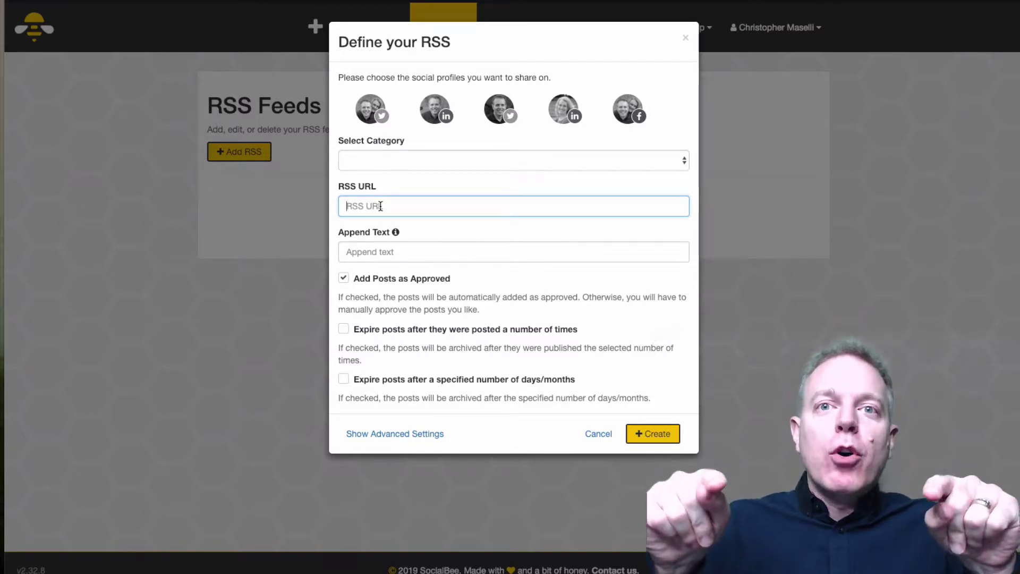
left_click(606, 168)
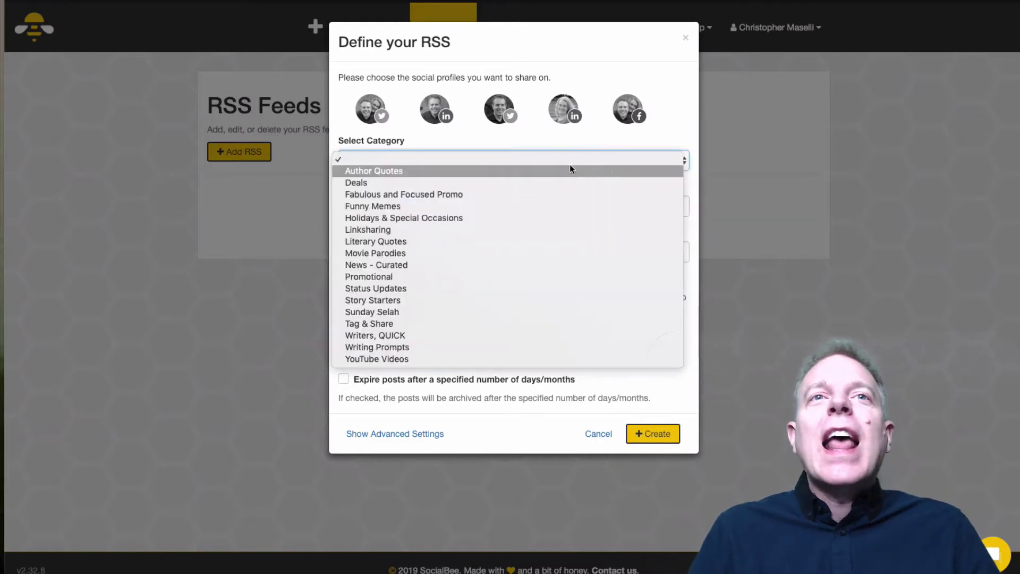
left_click(402, 169)
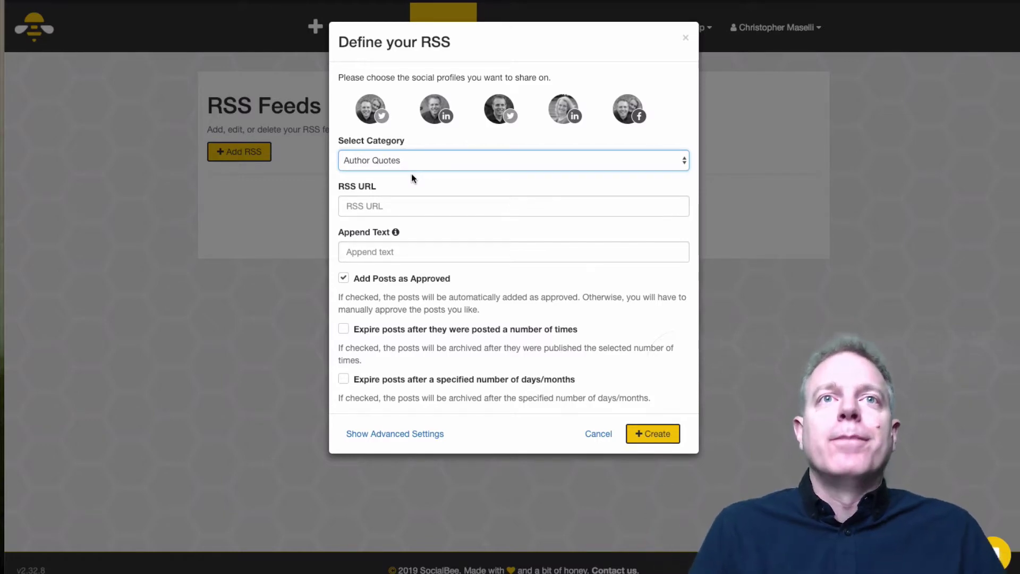
left_click(602, 437)
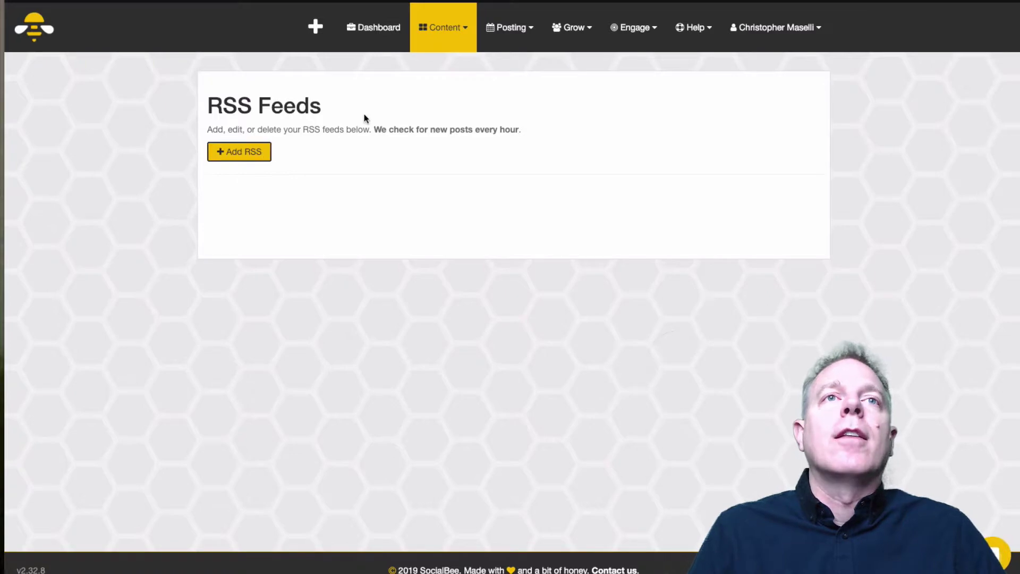
Review the settings for adding a Pocket account as a content source and cancel them without saving
left_click(450, 41)
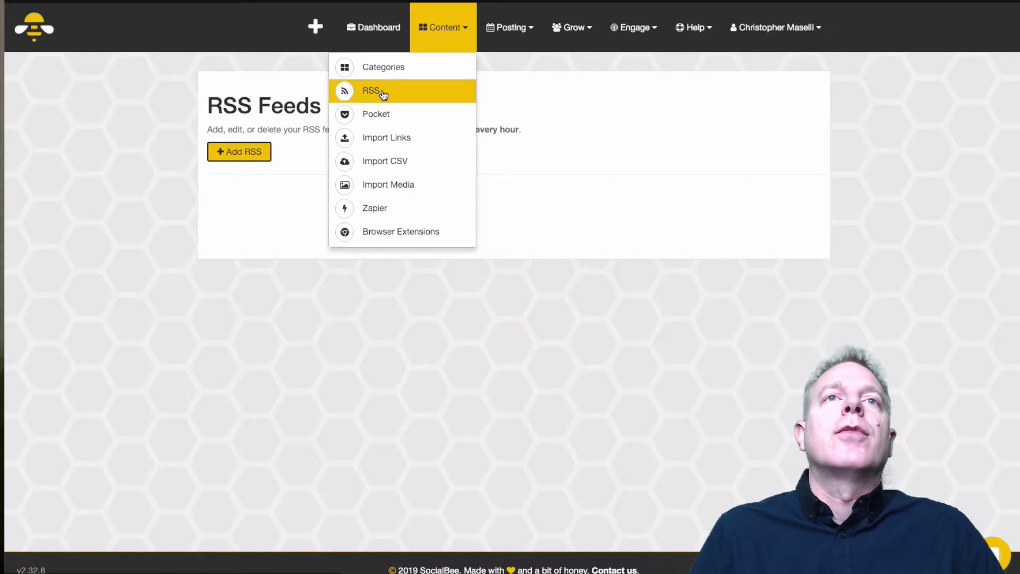
left_click(386, 125)
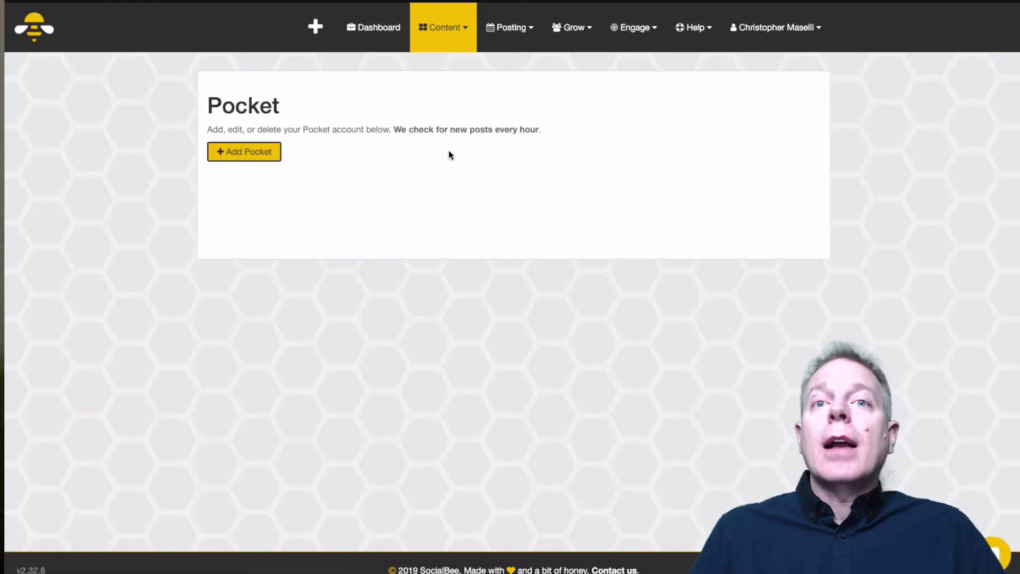
left_click(269, 160)
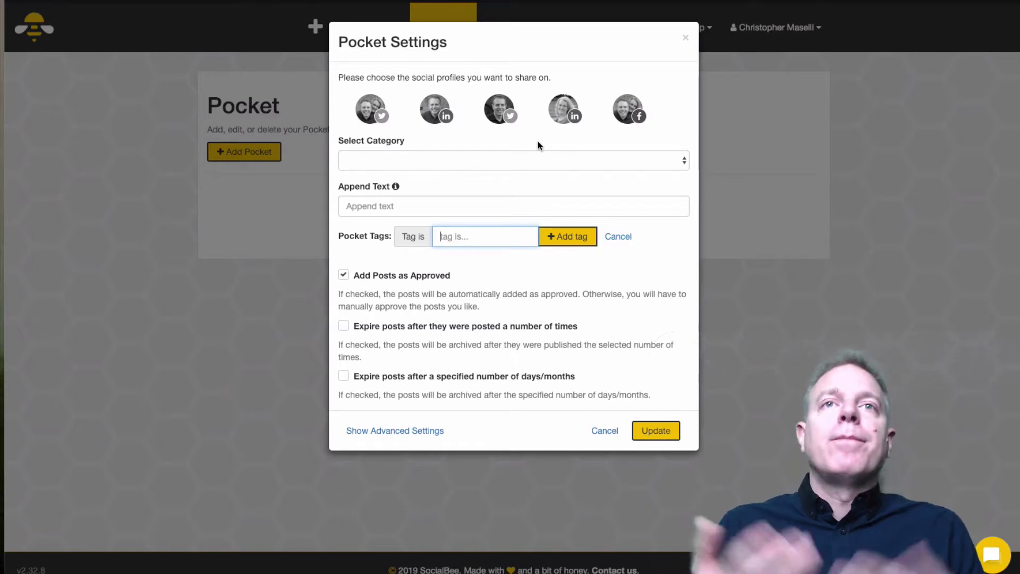
left_click(599, 430)
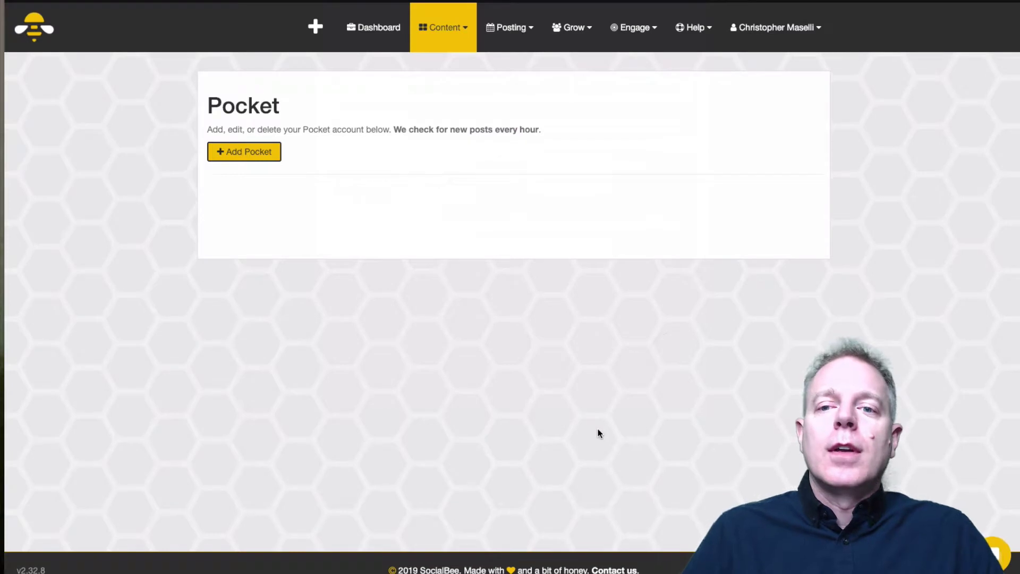
Open the Import Links form and set the category for the imported links to Status Updates
left_click(445, 41)
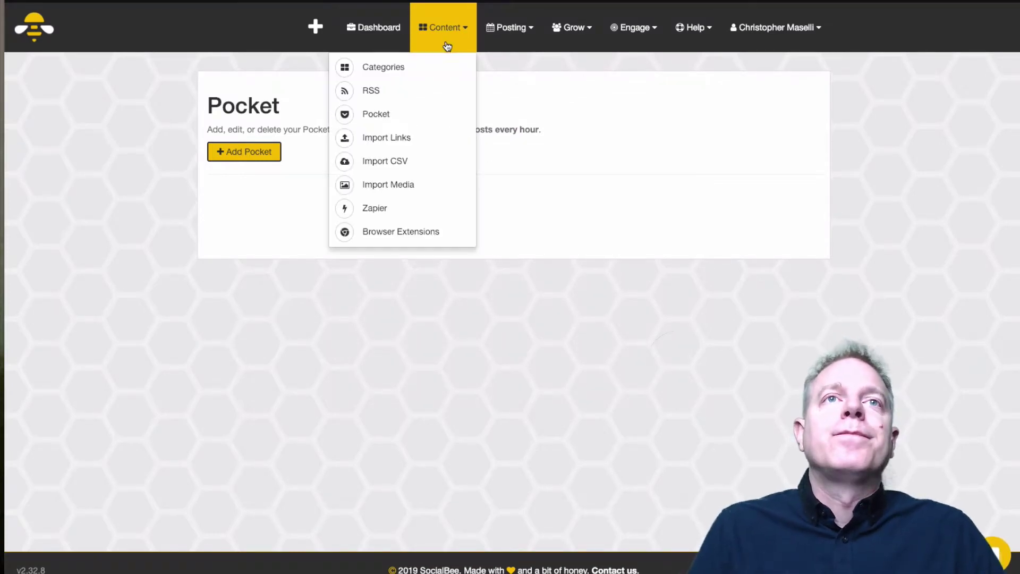
left_click(388, 139)
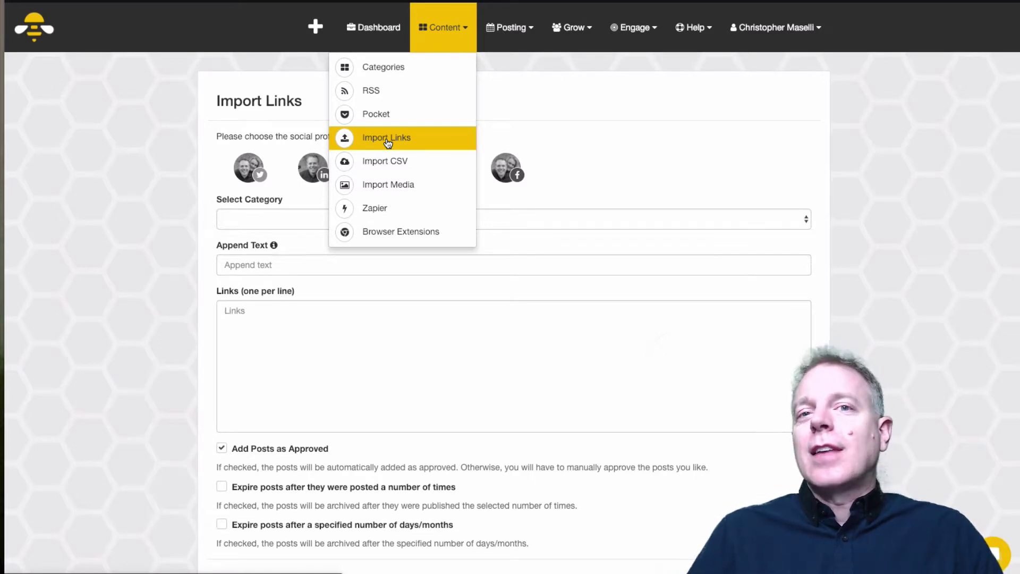
left_click(379, 331)
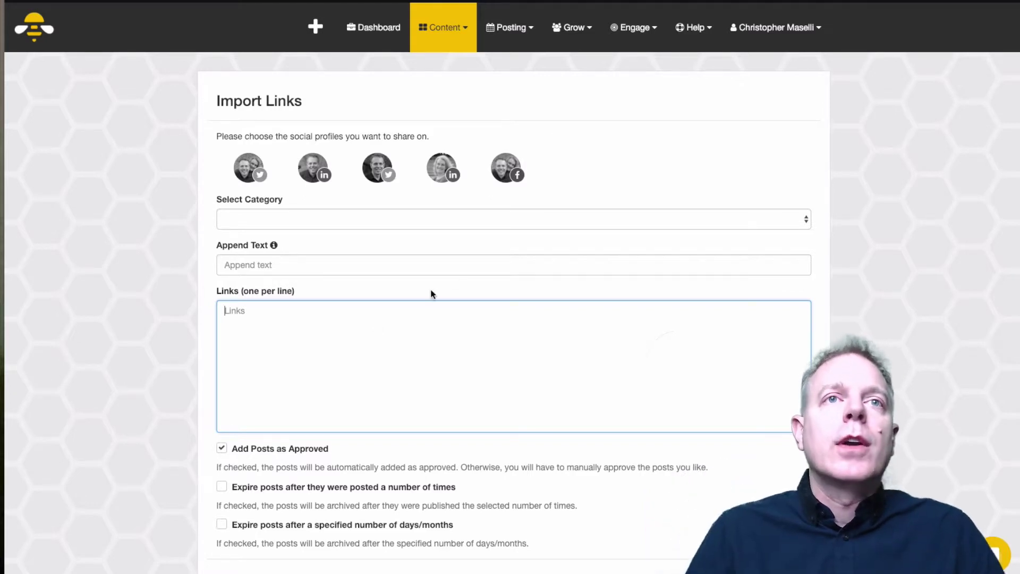
left_click(425, 221)
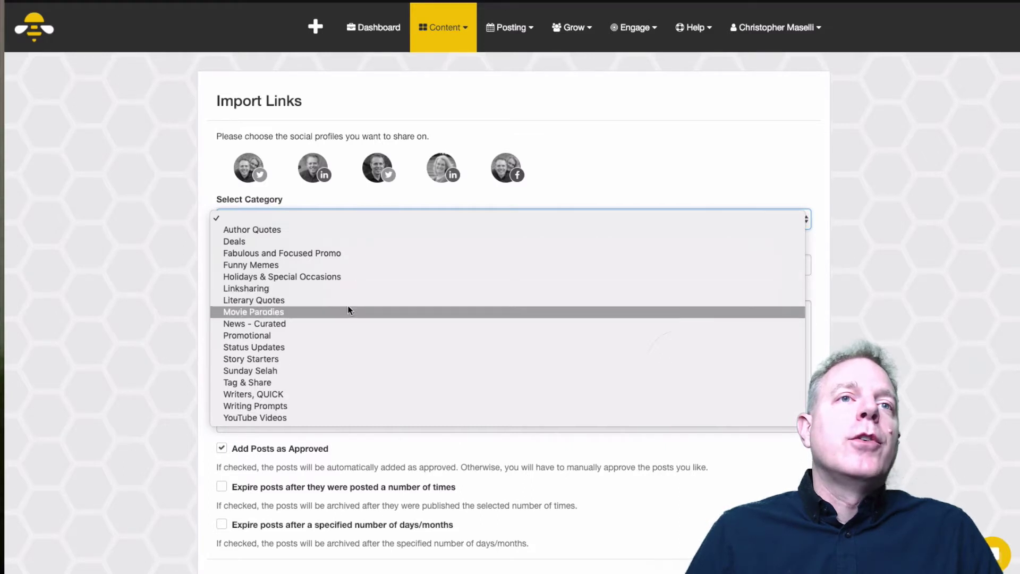
left_click(339, 347)
left_click(311, 328)
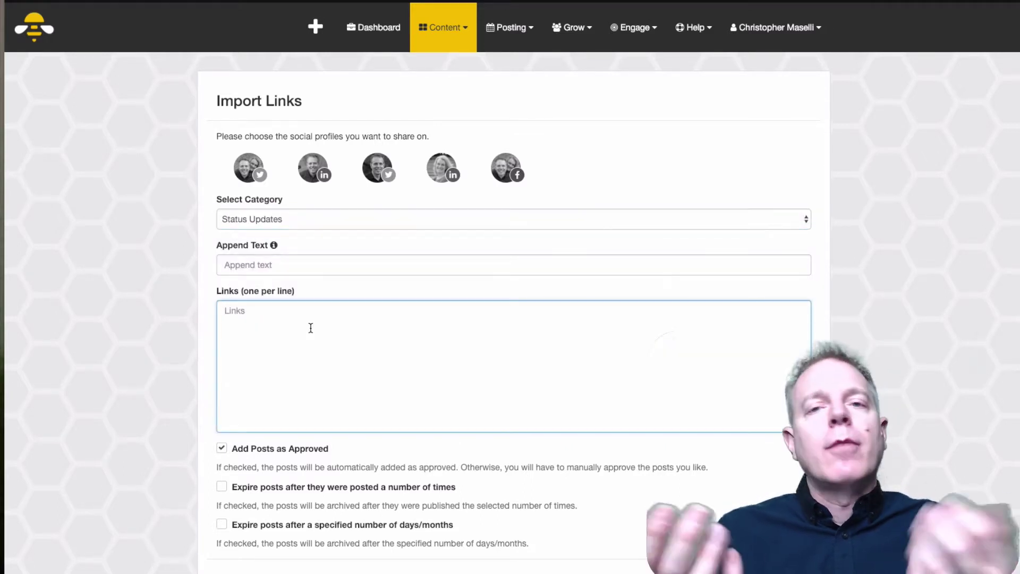
type("h")
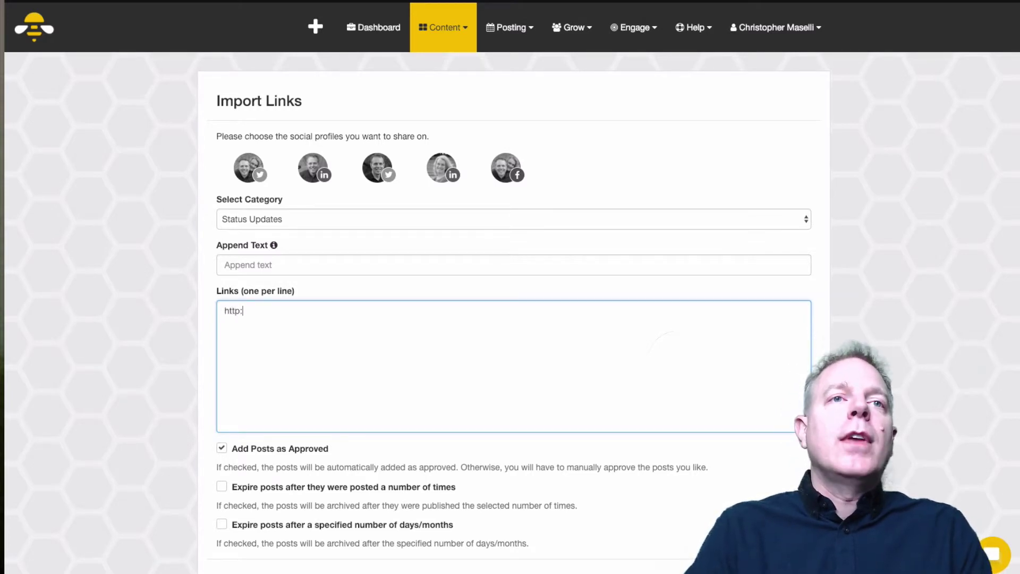
type("ttp://")
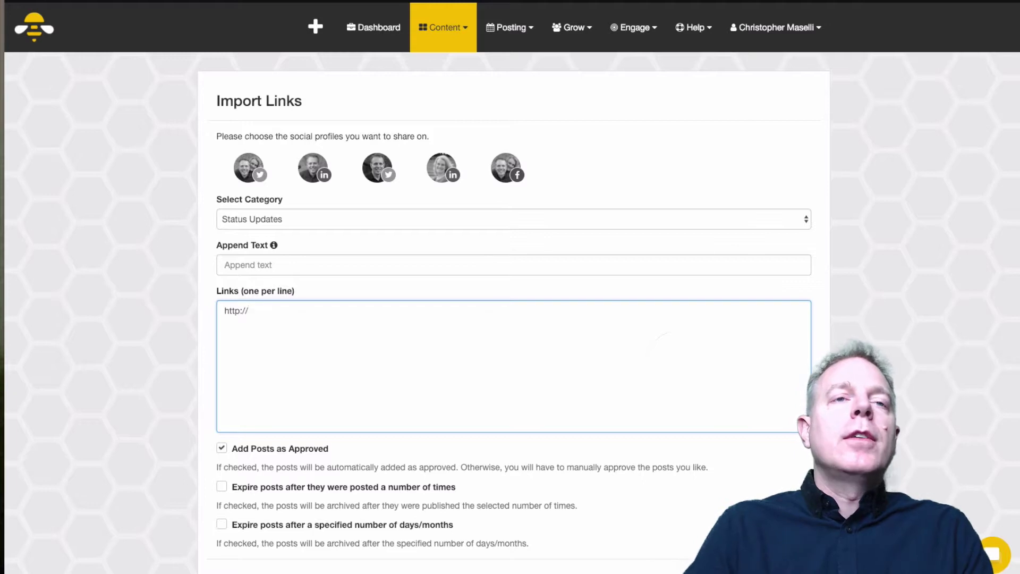
type("www.google.com")
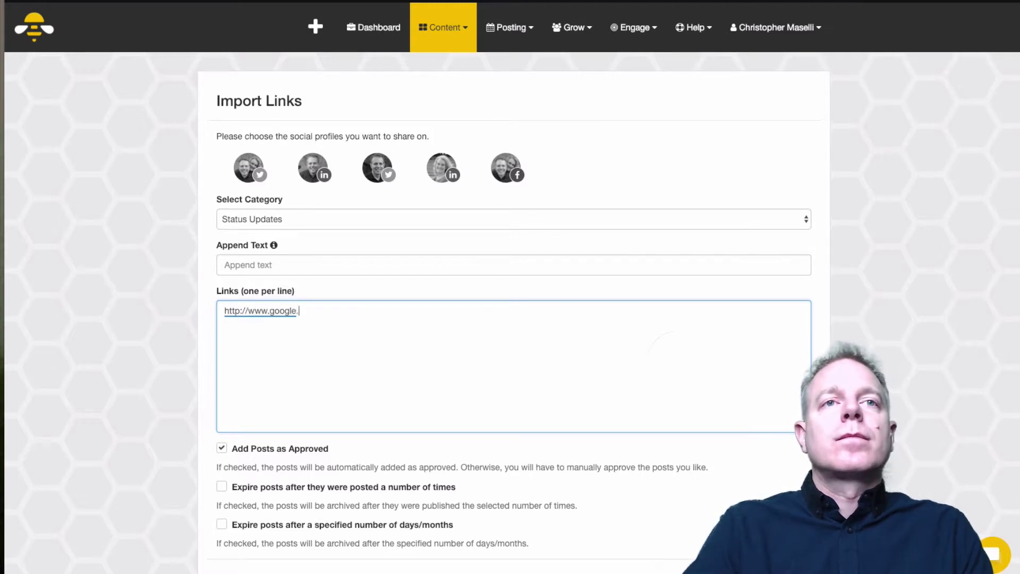
key("Return")
type("http:")
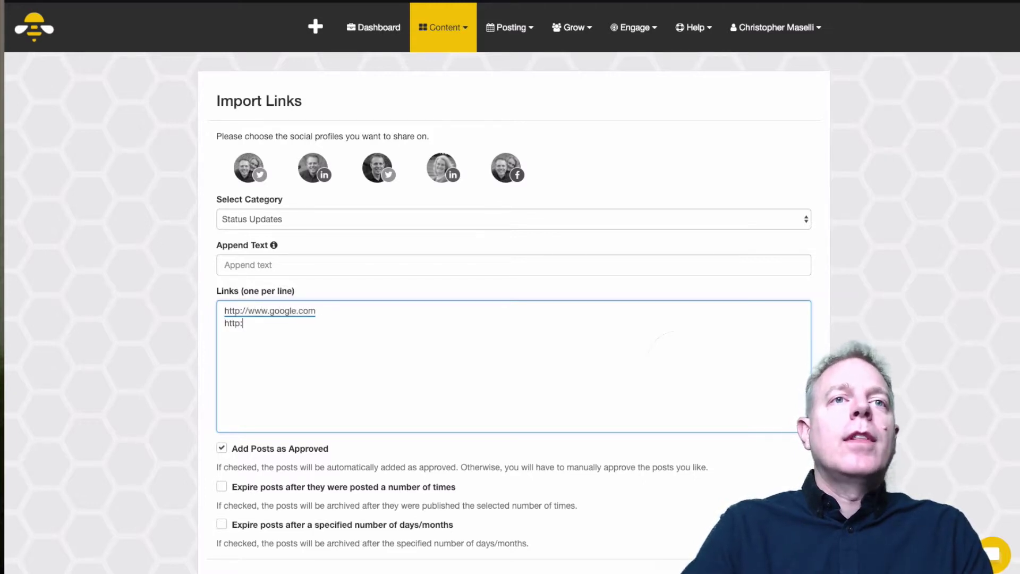
type("//www.yahoo.com")
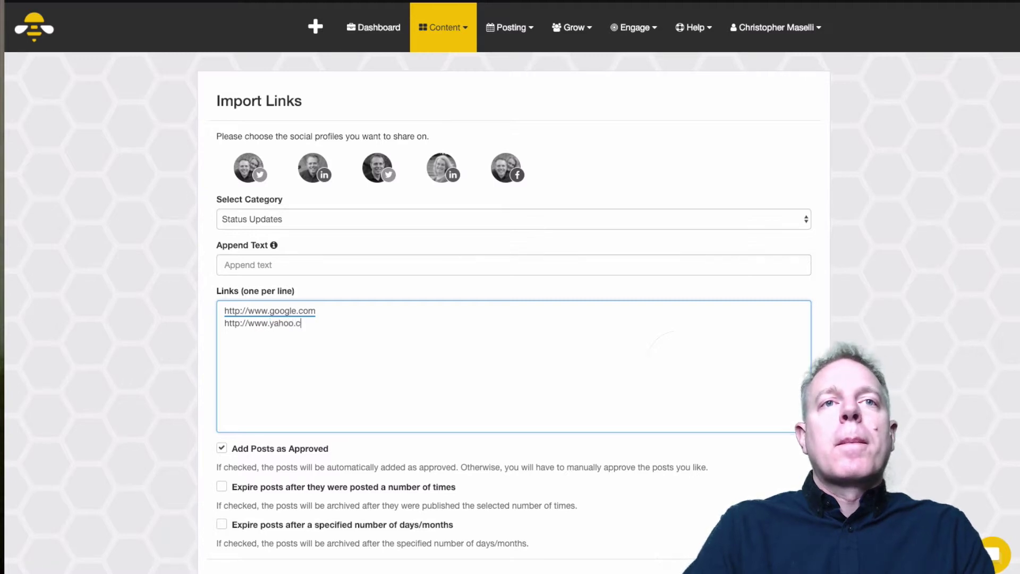
Cancel the links import after reviewing its remaining options, and open the Import CSV form to examine its requirements
key("Return")
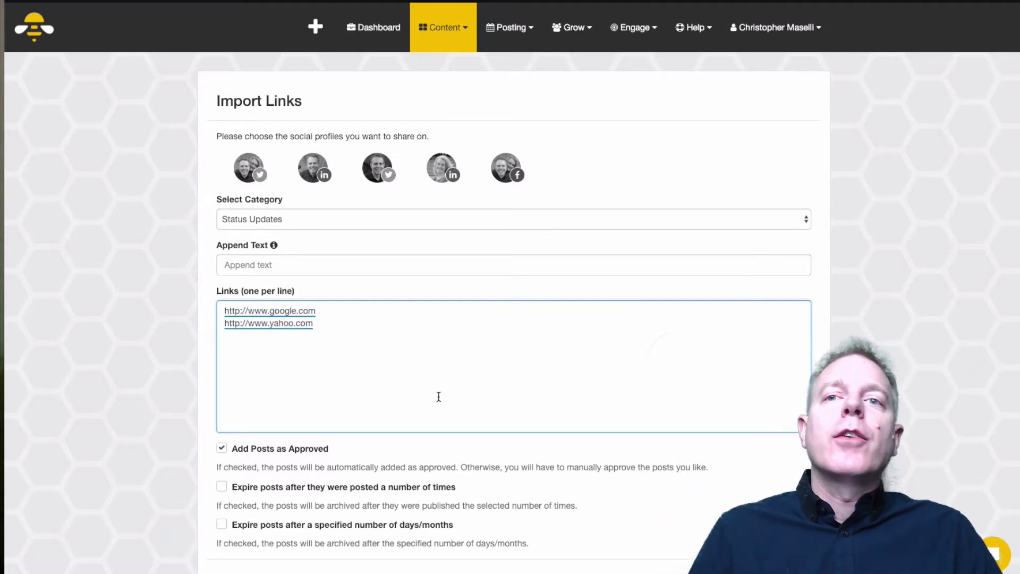
scroll(598, 399, "down", 3)
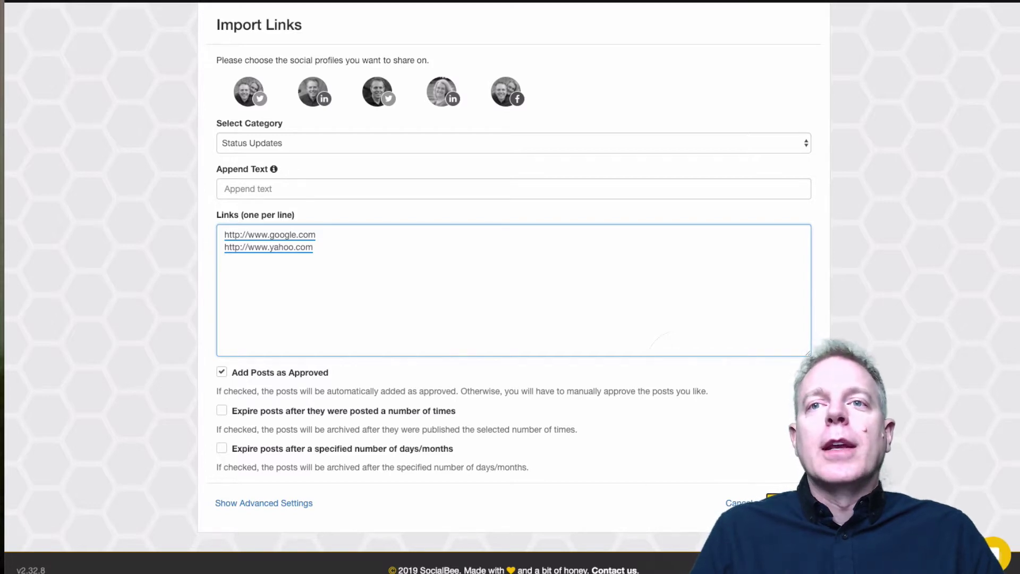
left_click(736, 502)
scroll(497, 248, "up", 2)
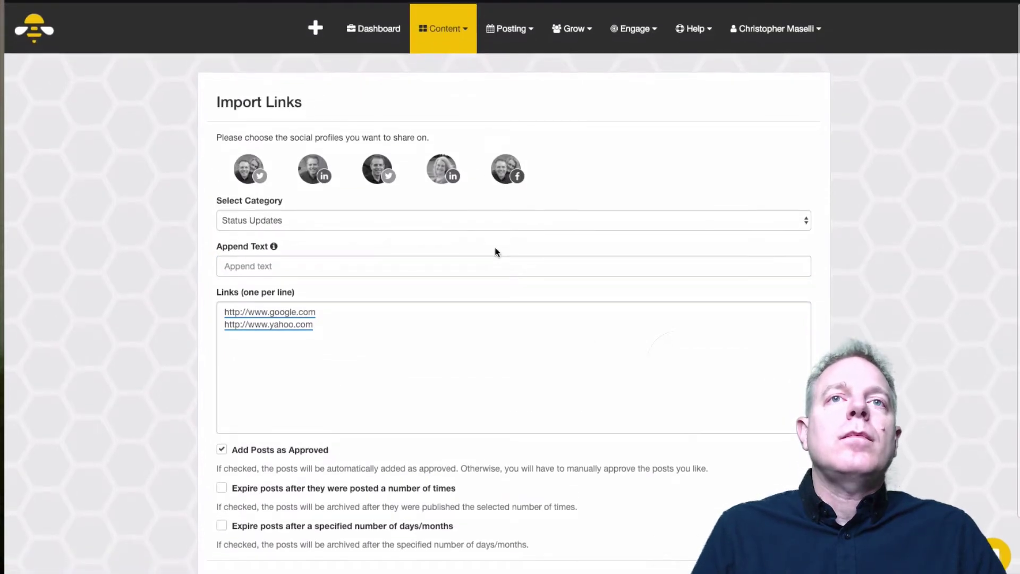
left_click(441, 29)
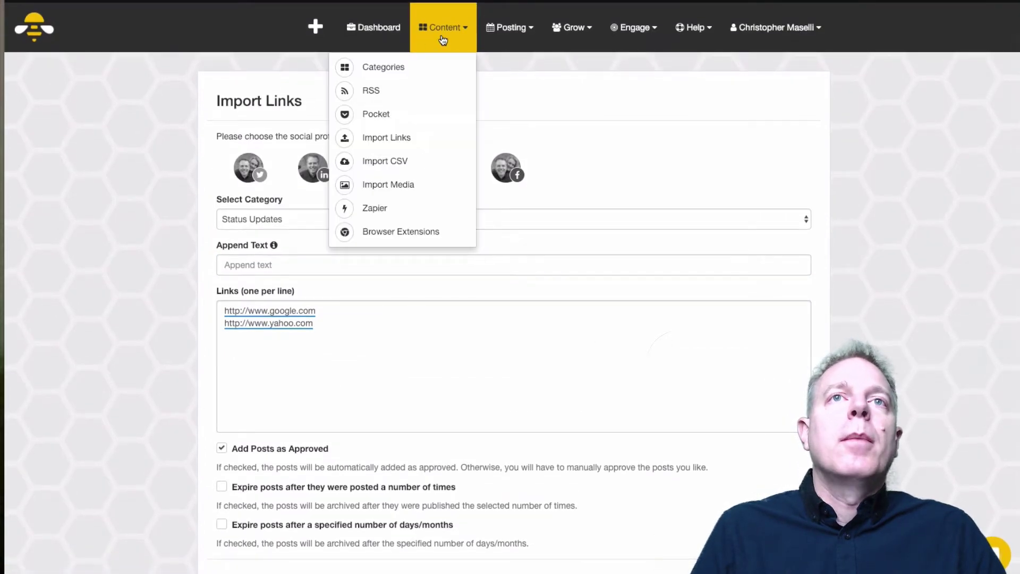
left_click(397, 163)
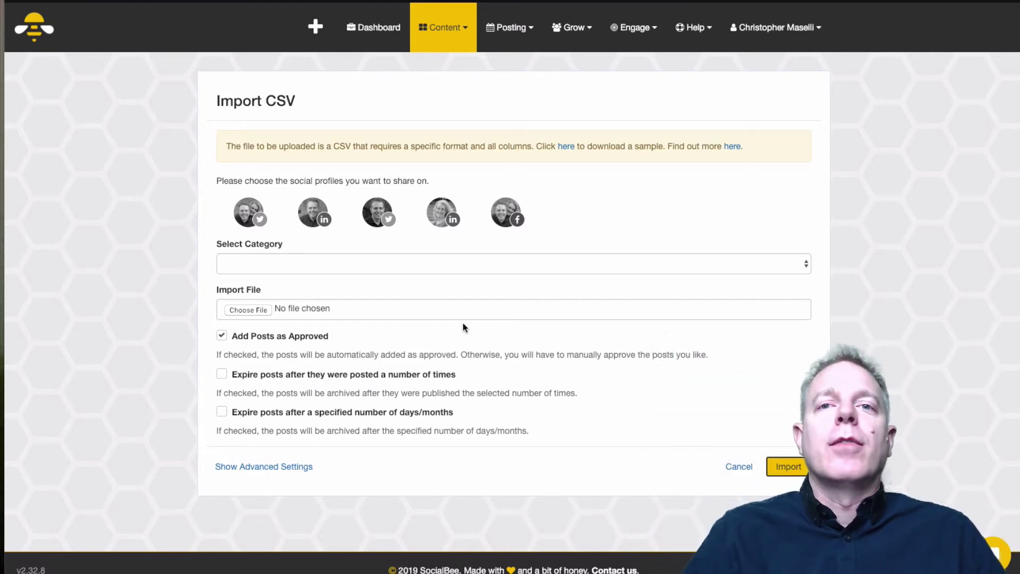
Open the Bulk Import Media form and select the first Twitter profile, both LinkedIn profiles and the Facebook page for sharing
left_click(446, 29)
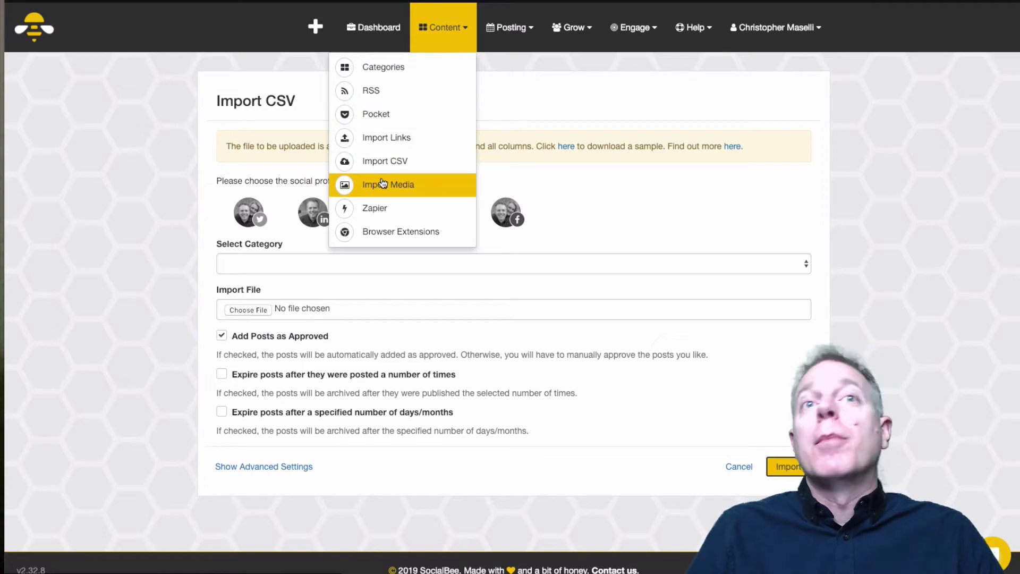
left_click(441, 193)
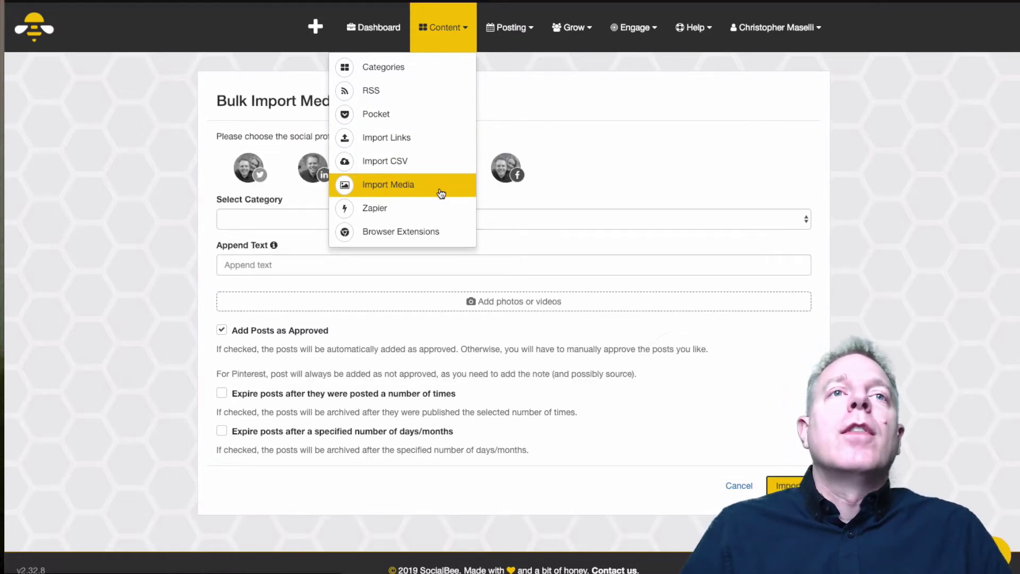
left_click(248, 168)
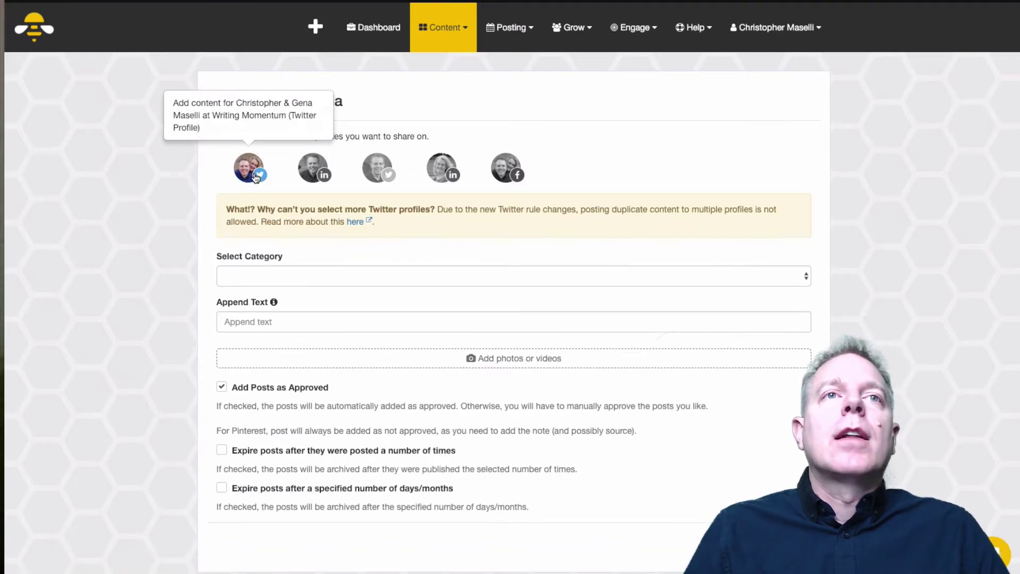
left_click(307, 175)
left_click(441, 169)
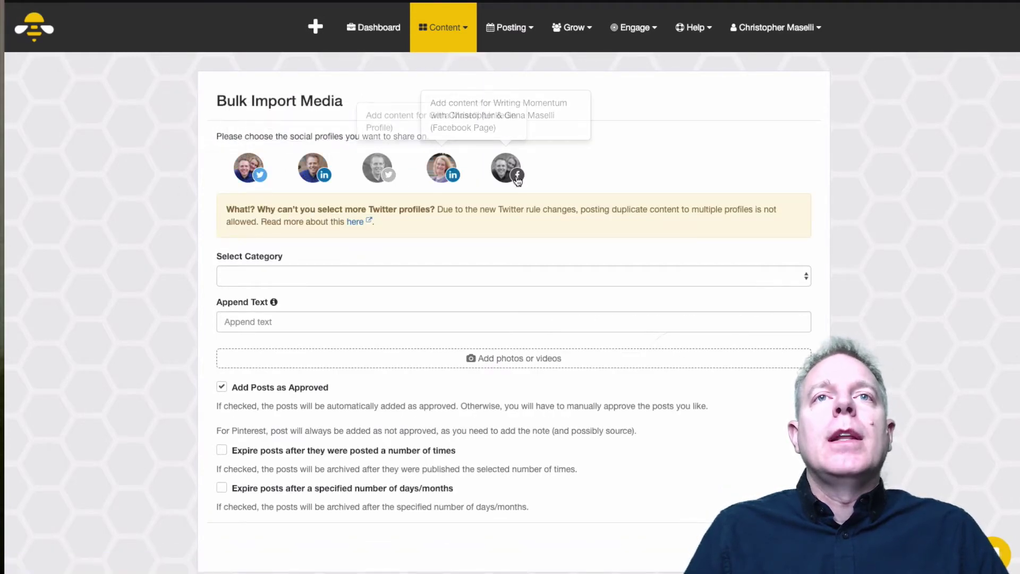
left_click(517, 179)
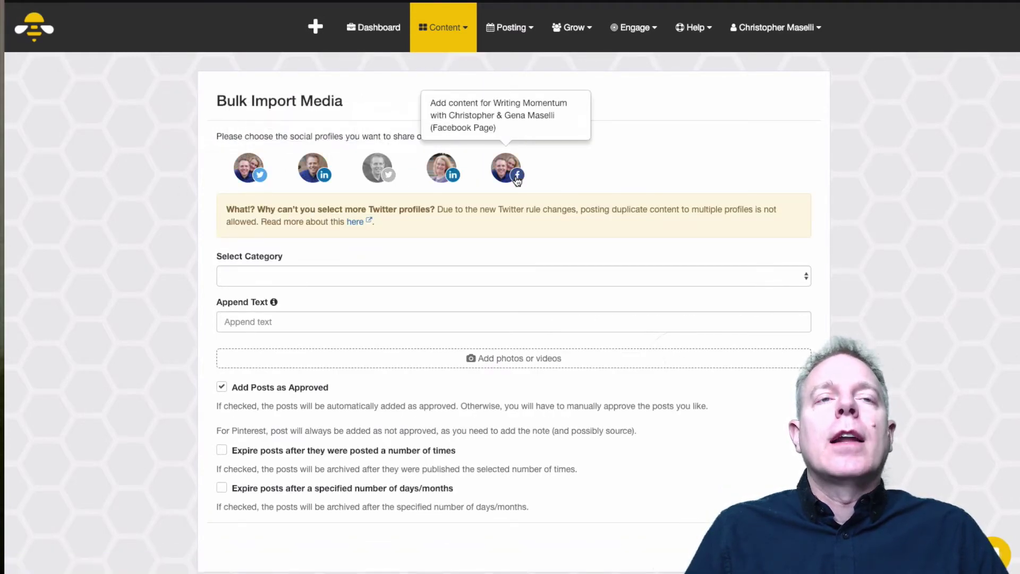
Set the media import's category to Author Quotes and its append text to "#quote #amwriting"
left_click(381, 279)
left_click(381, 287)
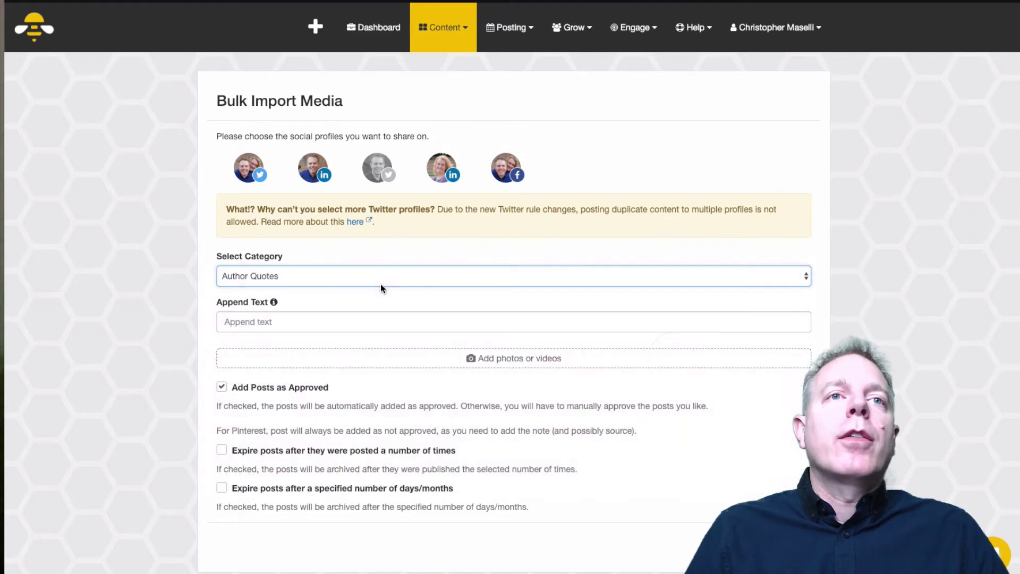
left_click(319, 323)
type("#")
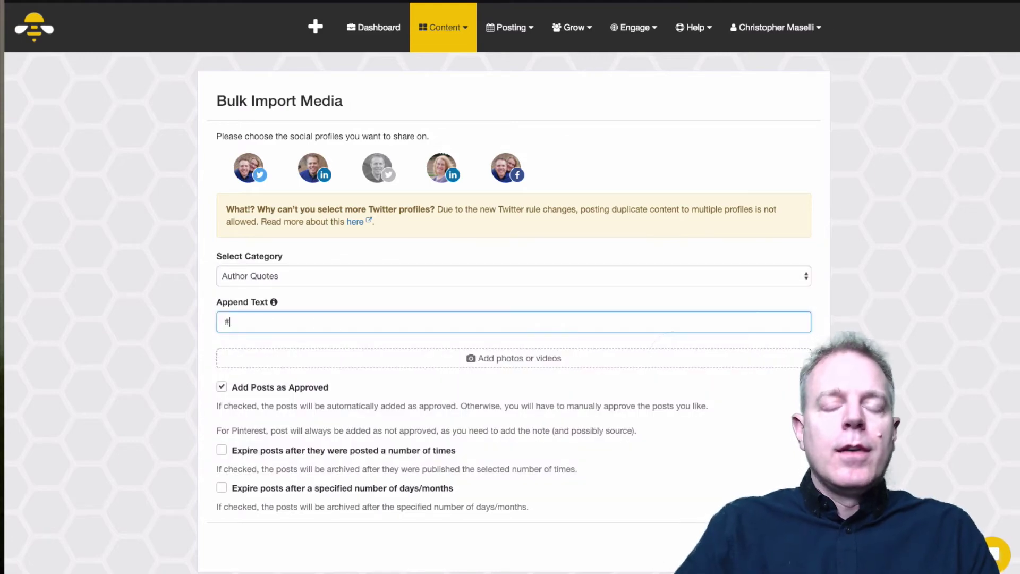
type("quote #a")
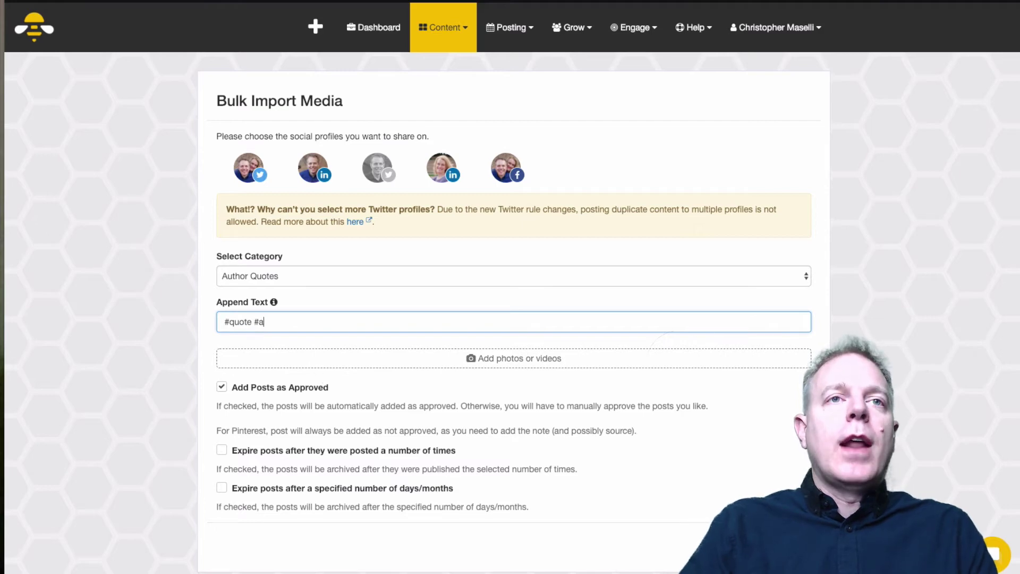
type("mwwiting")
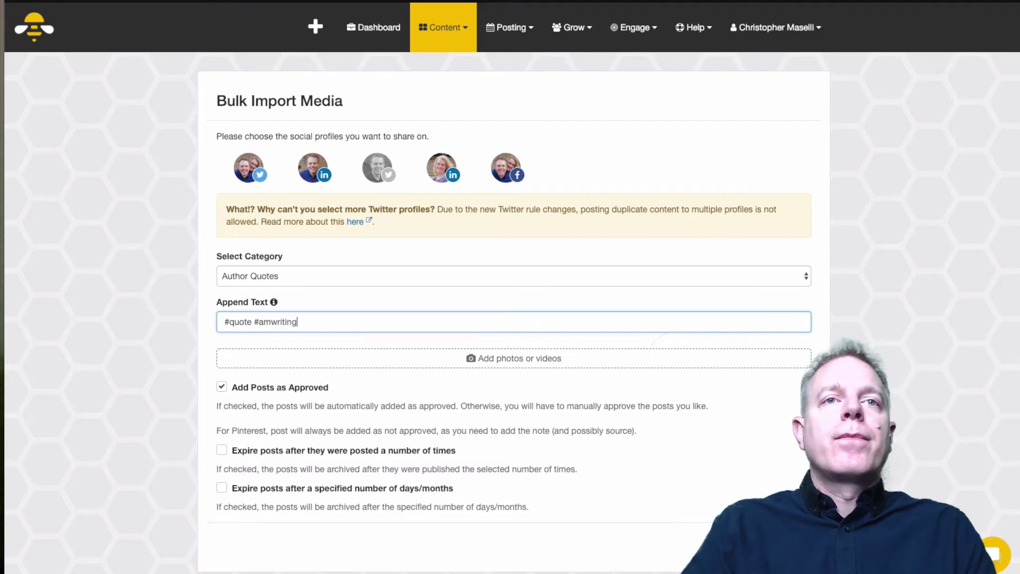
Start adding photos, select all five images on the Desktop and cancel without uploading them
left_click(511, 363)
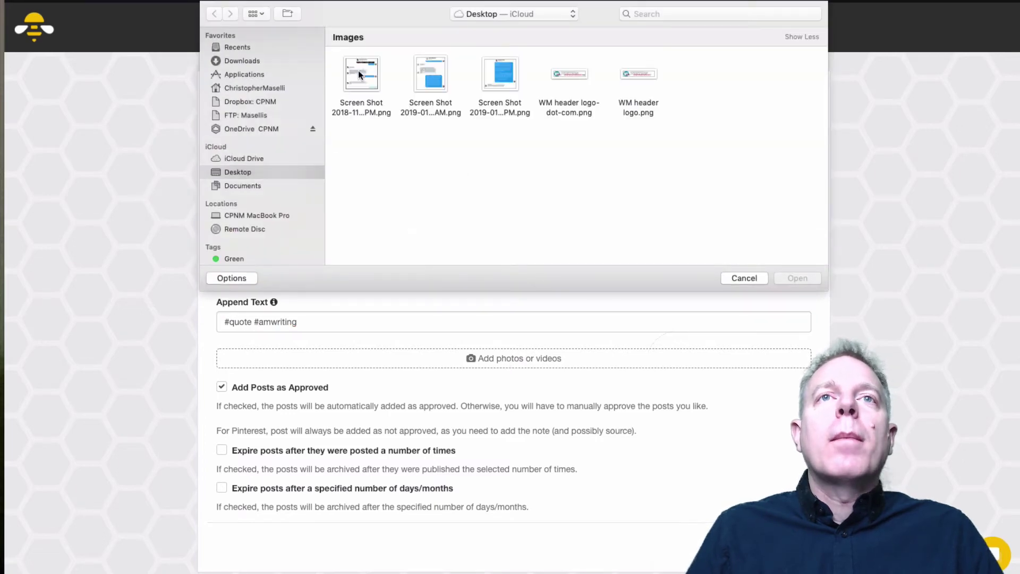
left_click_drag(679, 162, 314, 93)
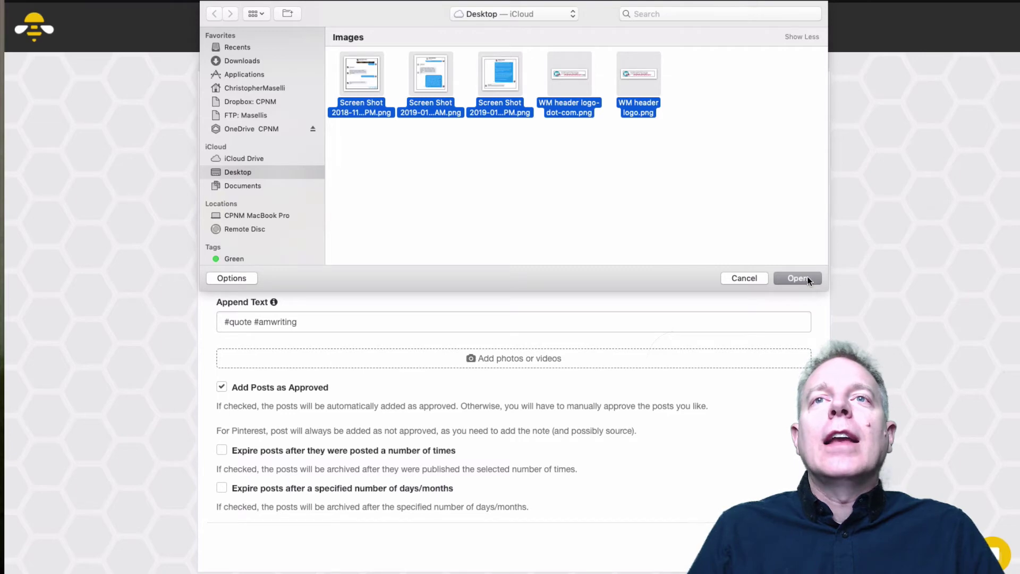
left_click(750, 278)
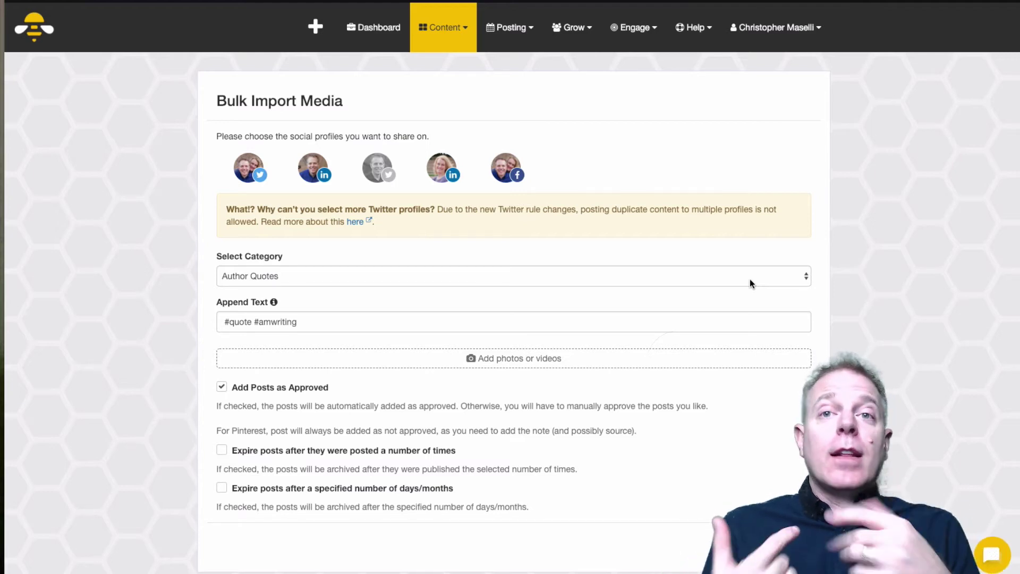
Open the content categories list and check the Author Quotes post count for the LinkedIn profile
left_click(420, 43)
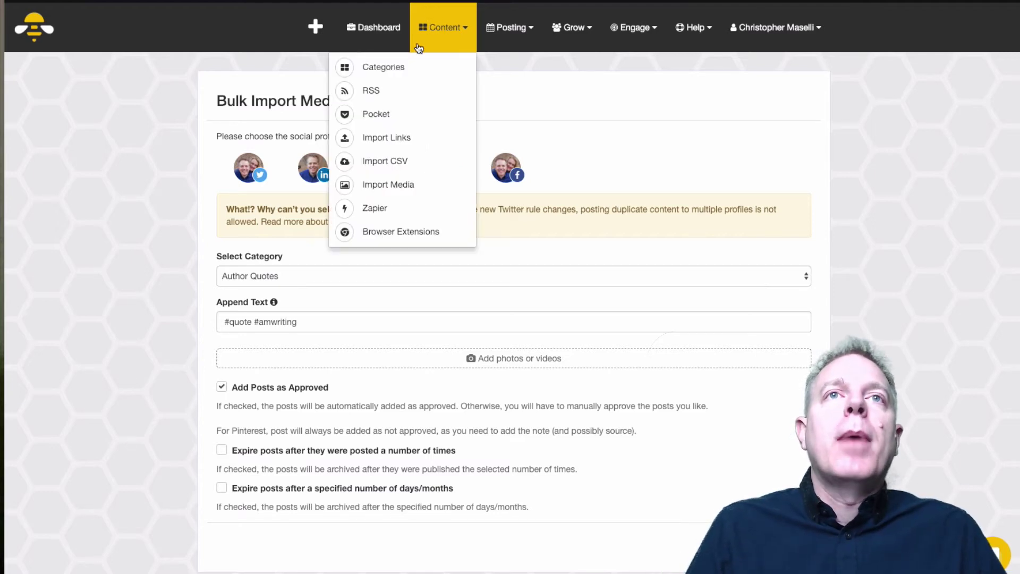
left_click(391, 66)
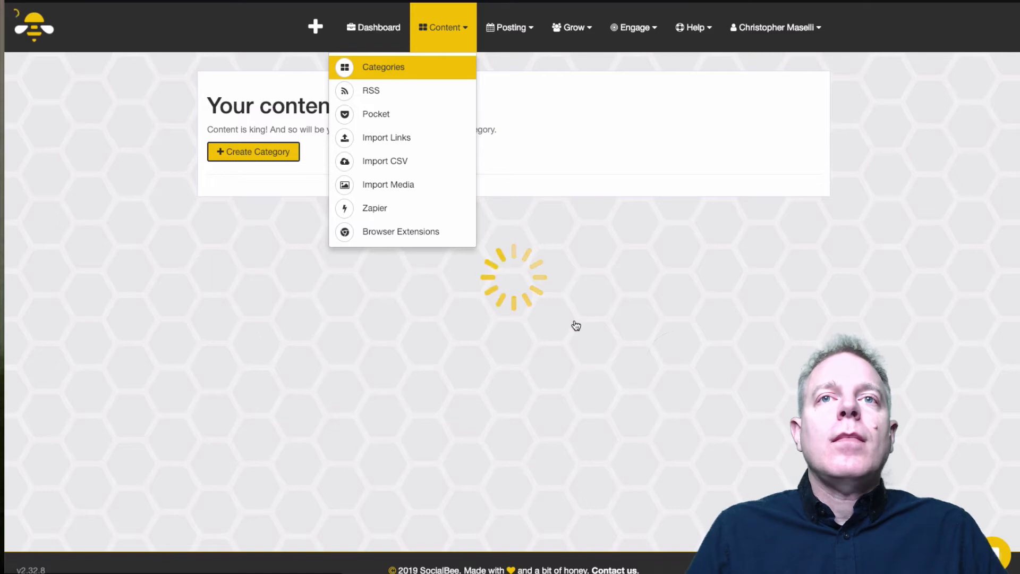
mouse_move(642, 245)
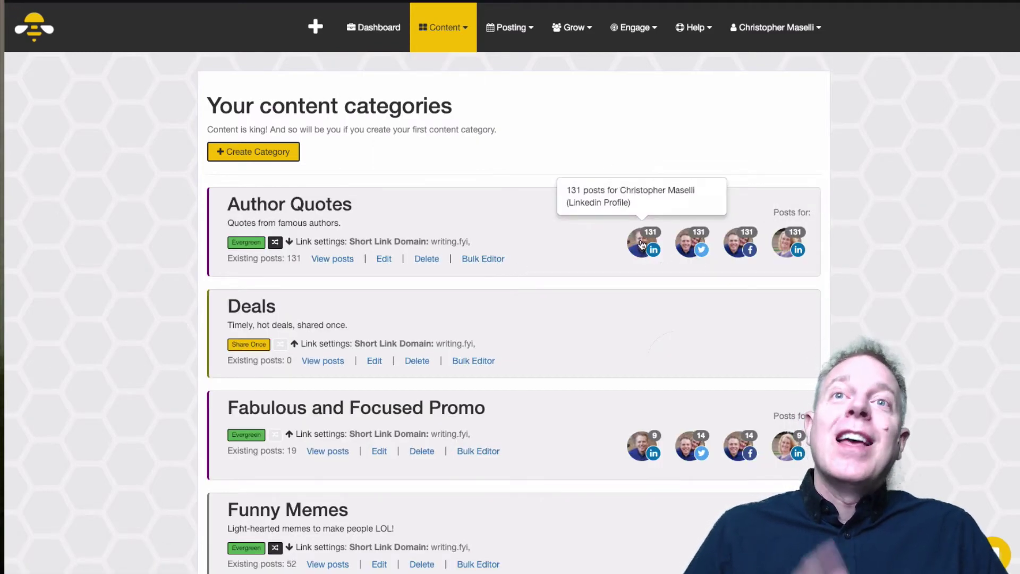
Reopen the Bulk Import Media form and choose Author Quotes as its category
left_click(421, 50)
left_click(387, 185)
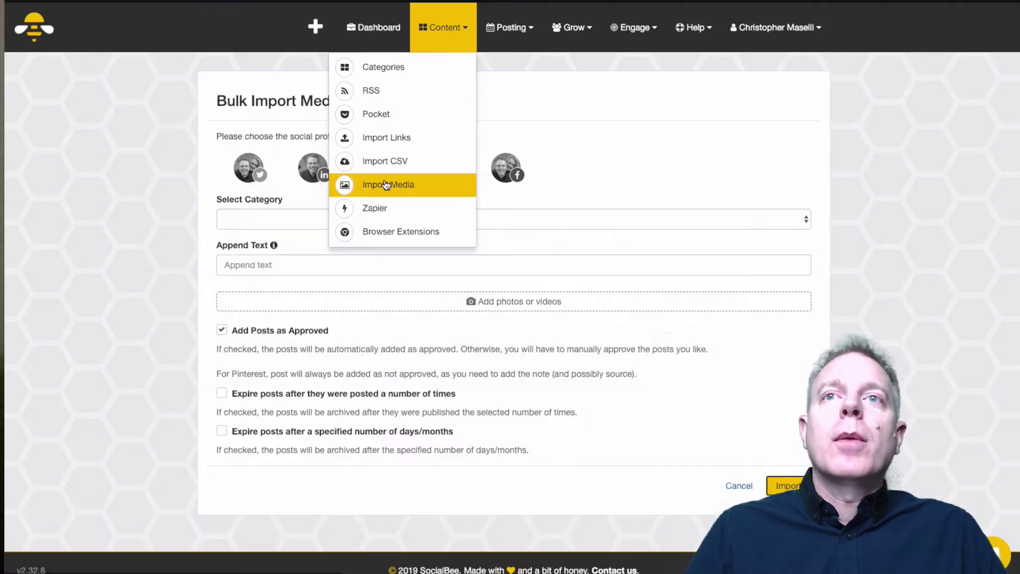
left_click(267, 225)
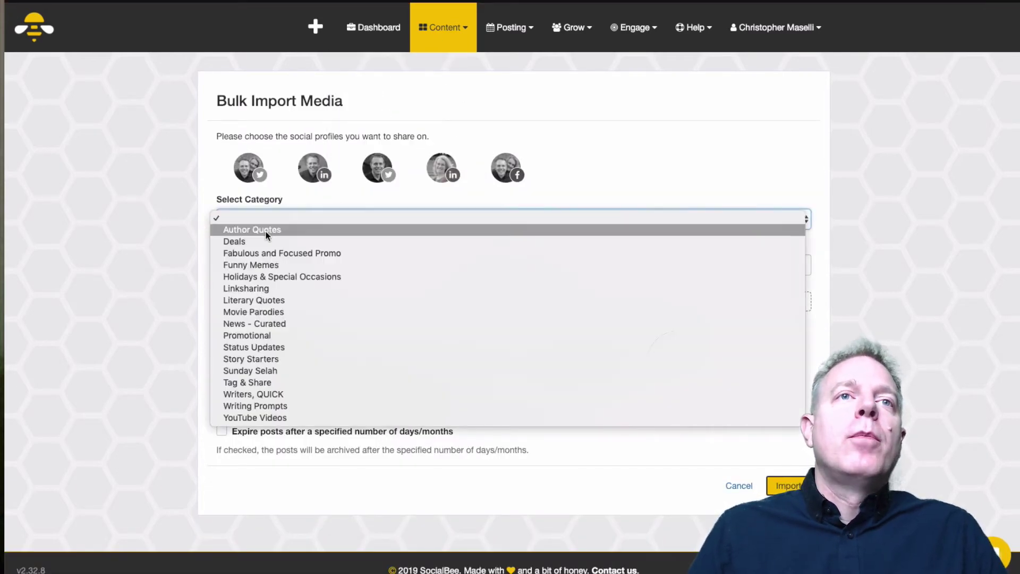
left_click(266, 231)
Set the append text to "This is a great #quote! #amwriting", and open and cancel the photo selection
left_click(315, 259)
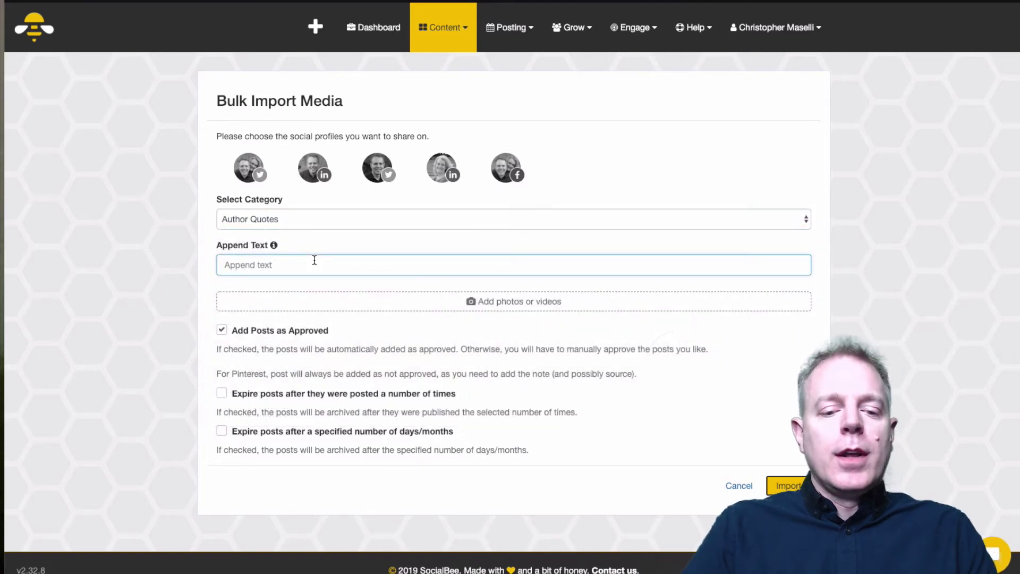
type("#quote #a")
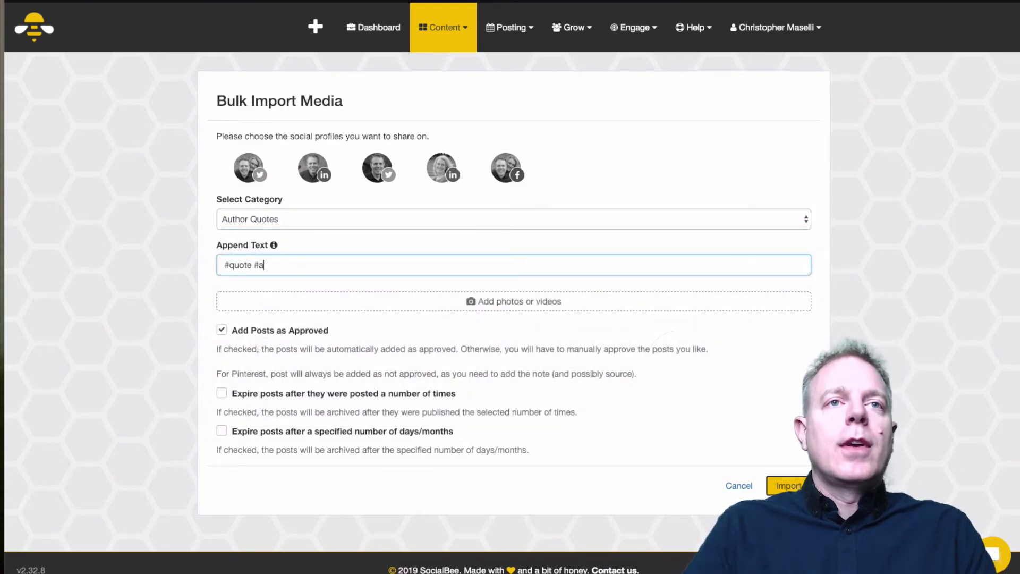
type("mwriting")
left_click(223, 264)
type("This is")
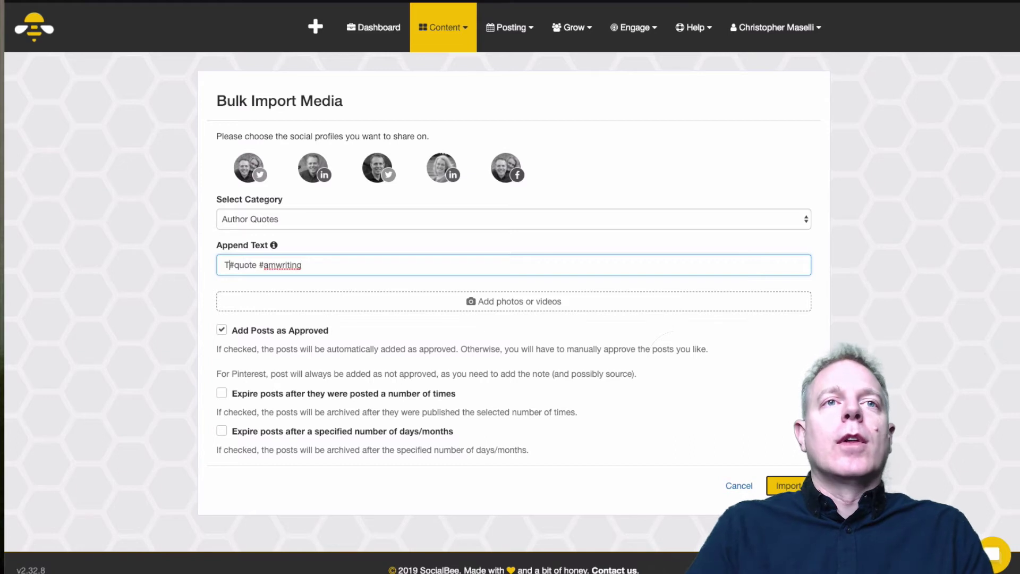
type(" a great #quote")
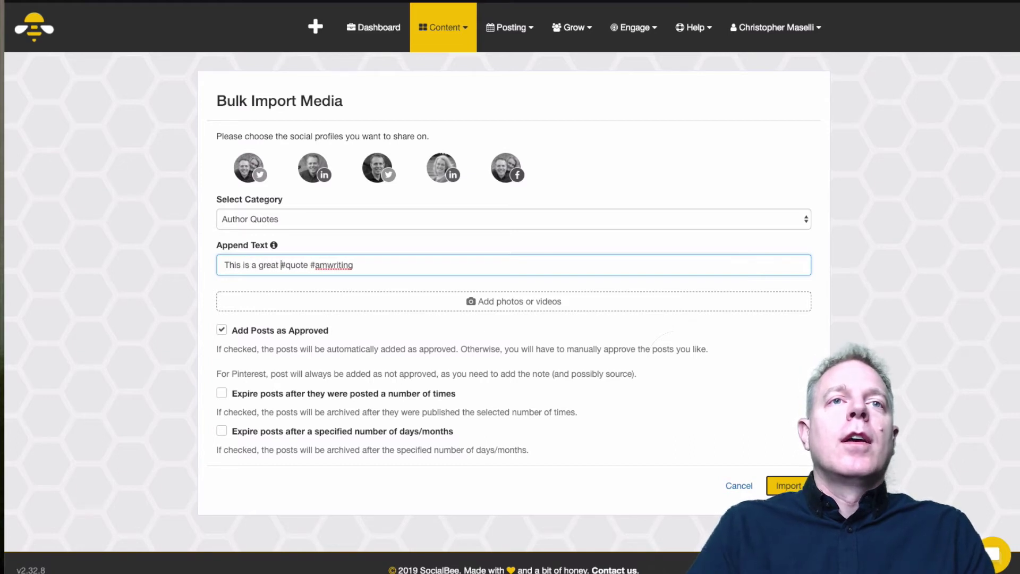
type("!")
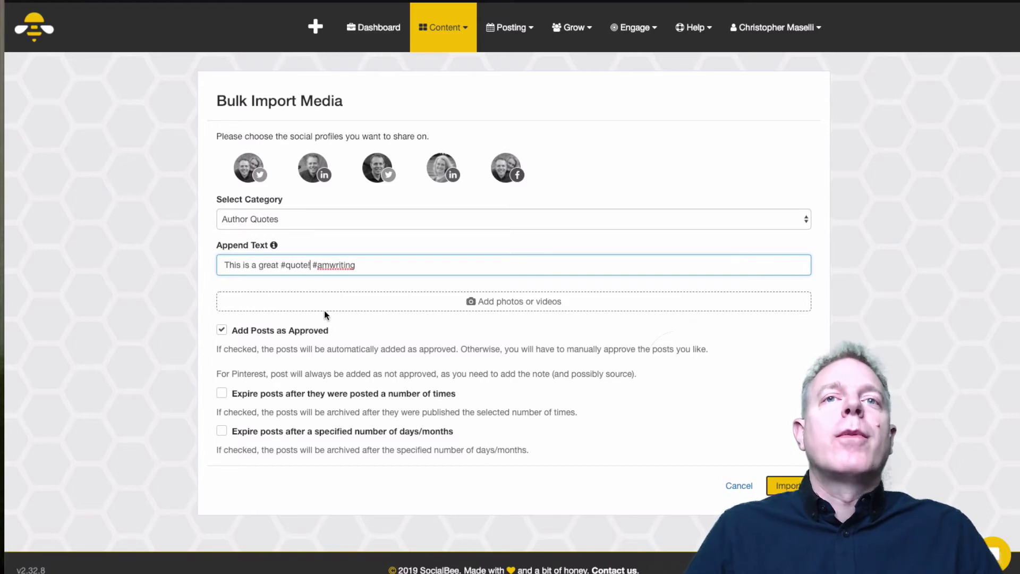
left_click(553, 299)
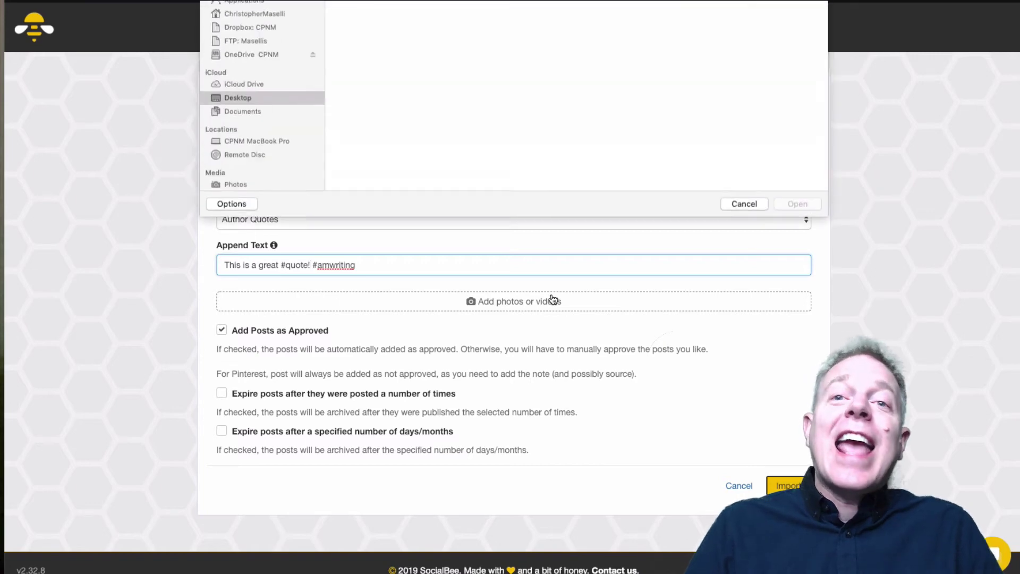
left_click(745, 278)
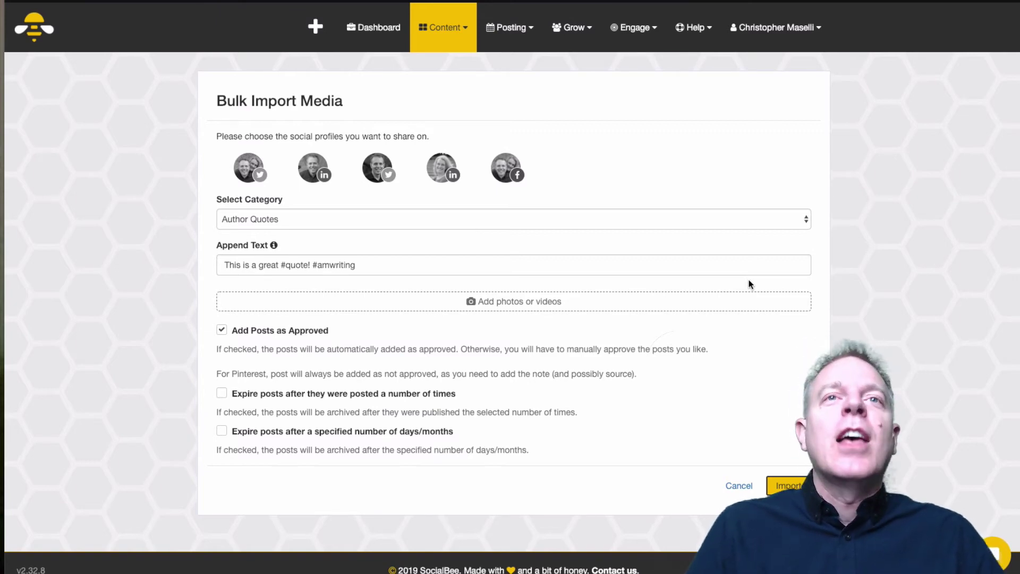
Open the SocialBee browser extension's post form for the current page, review its options and cancel without adding a post
left_click(454, 30)
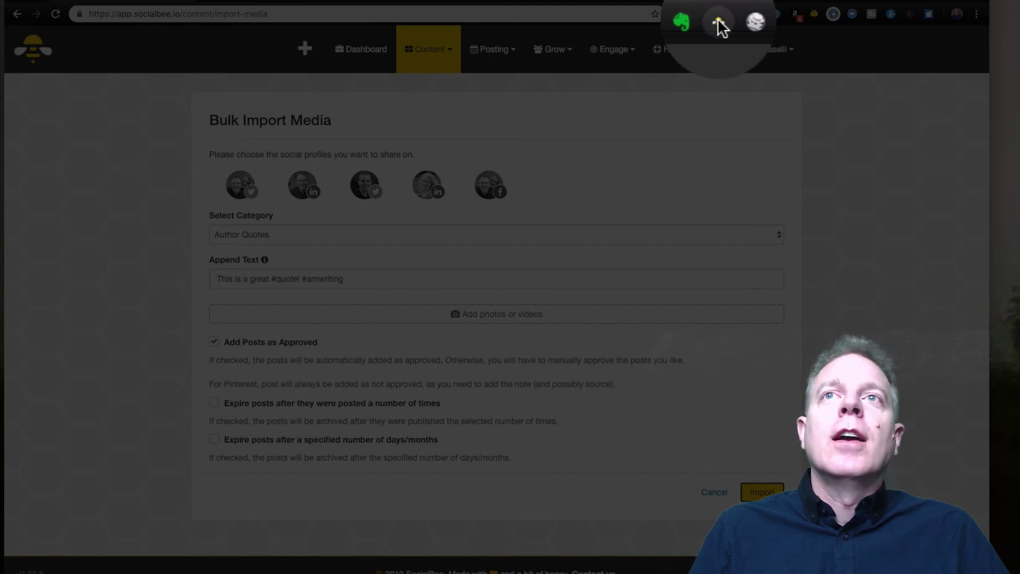
left_click(719, 18)
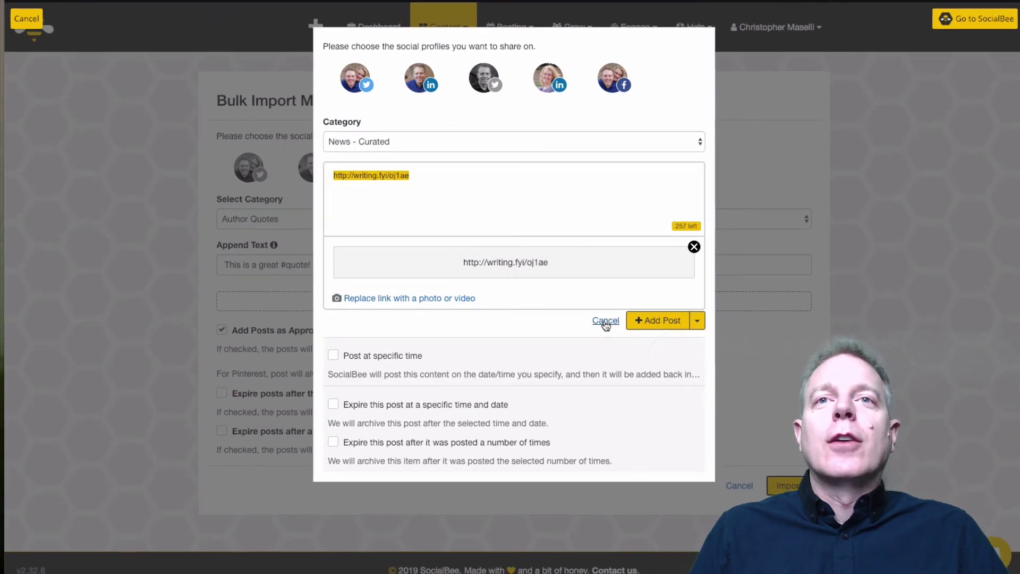
left_click(606, 321)
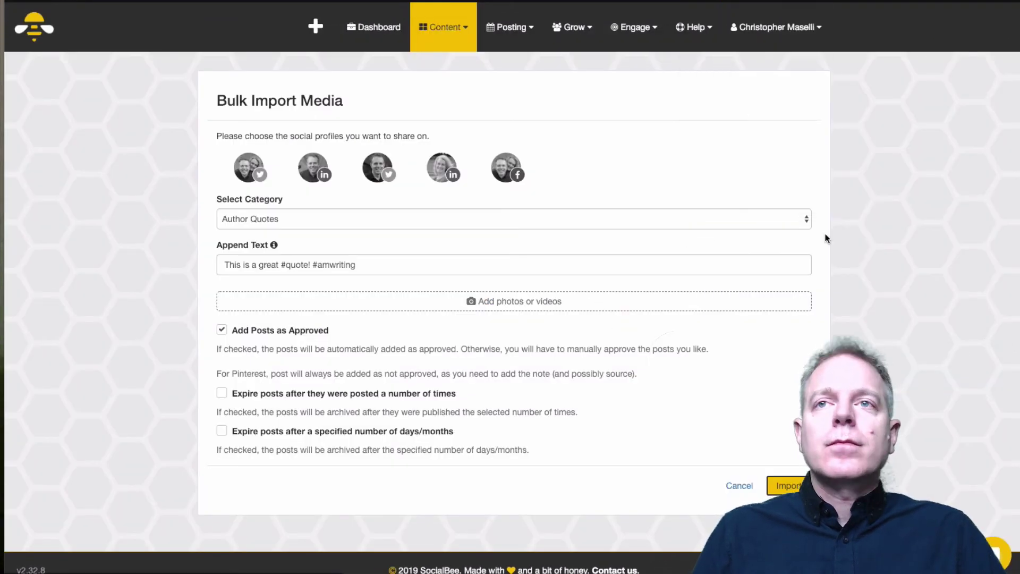
Leave the media import form and return to the content categories list
left_click(440, 21)
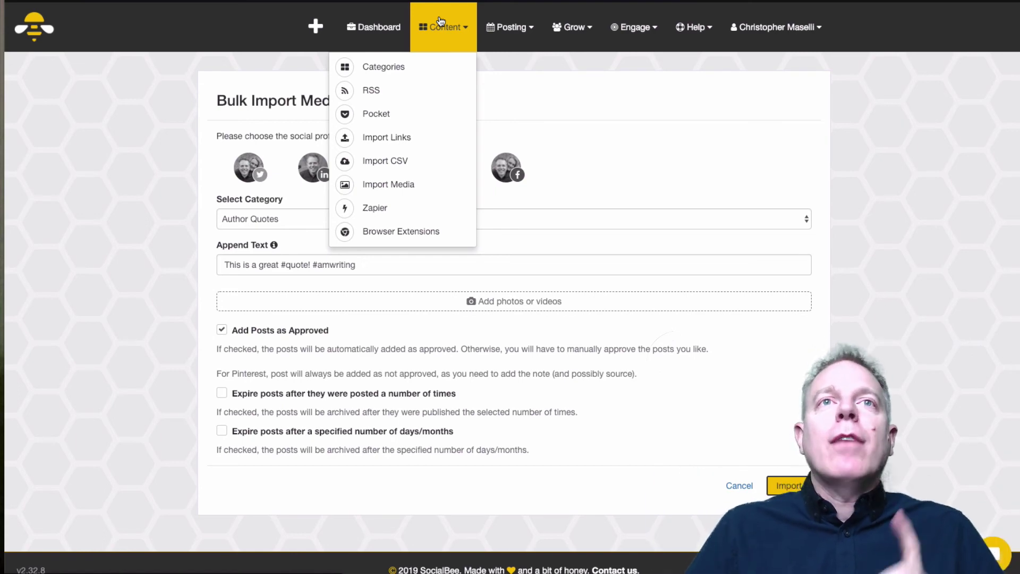
left_click(418, 47)
left_click(434, 41)
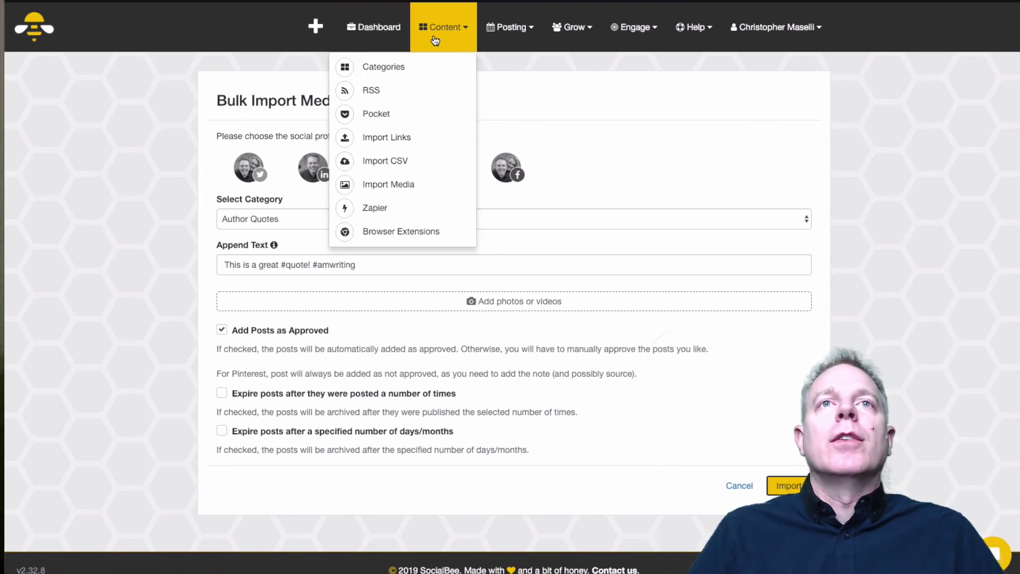
left_click(424, 73)
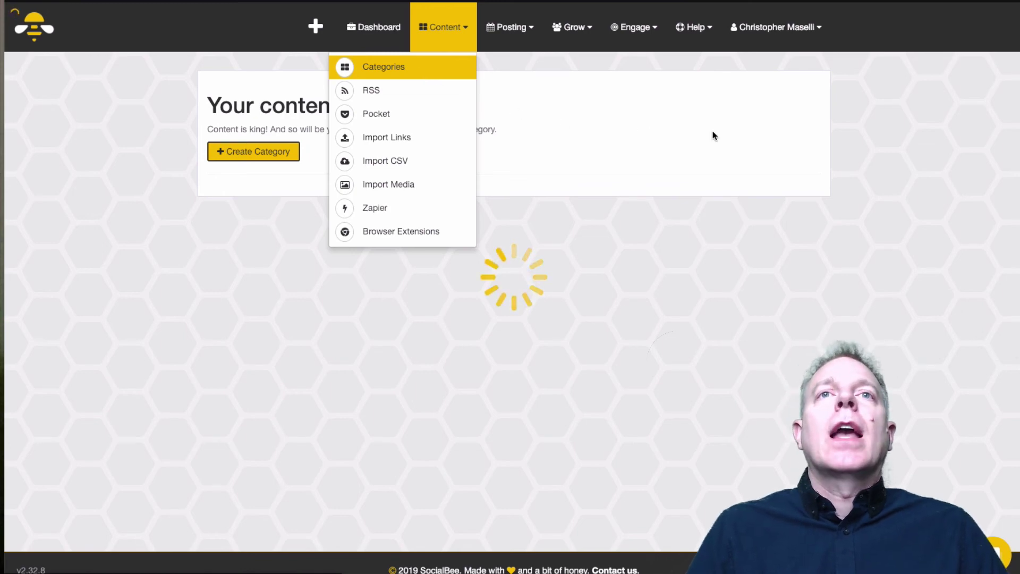